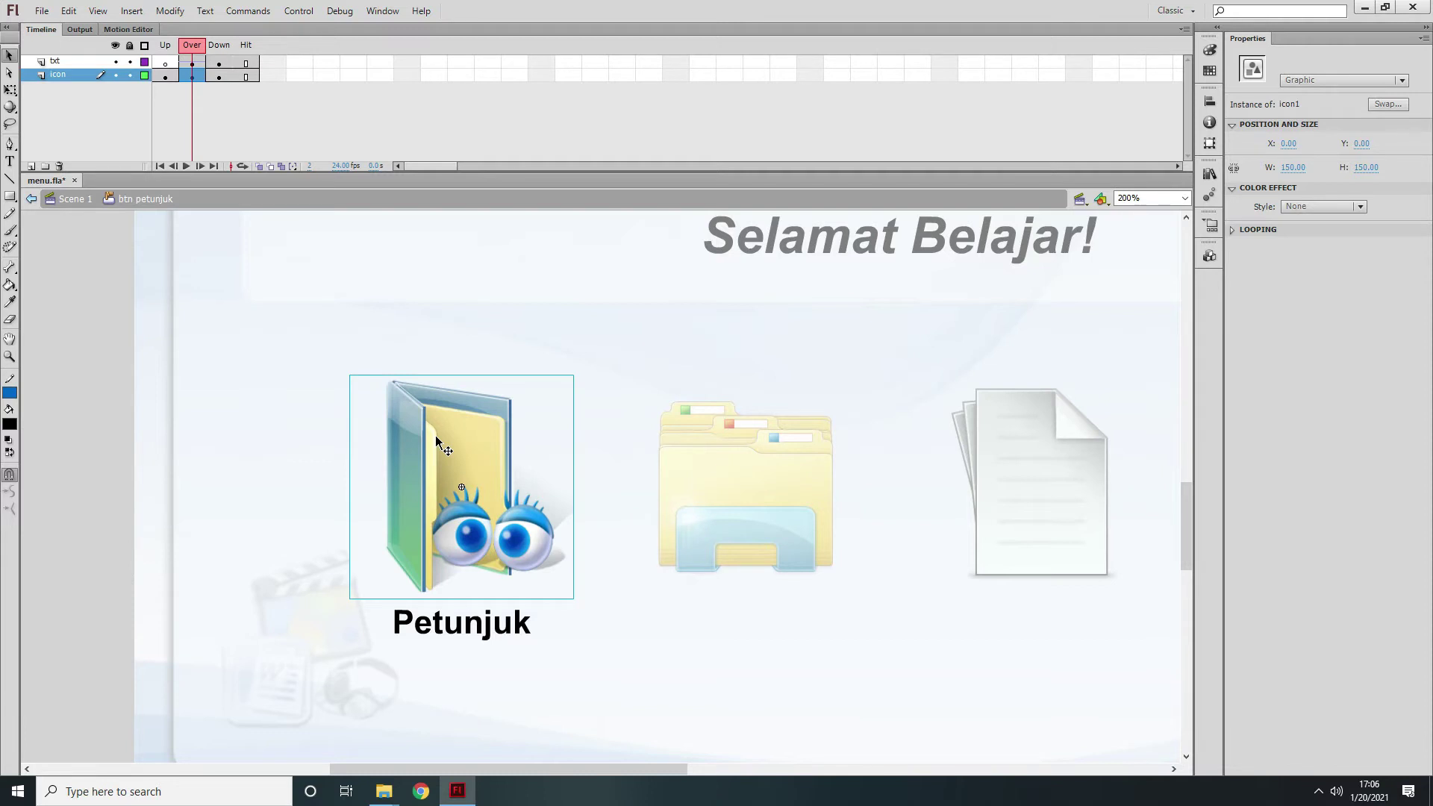
- Convert the folder icon in the Over frame into a movie clip symbol named M1a
key("F8")
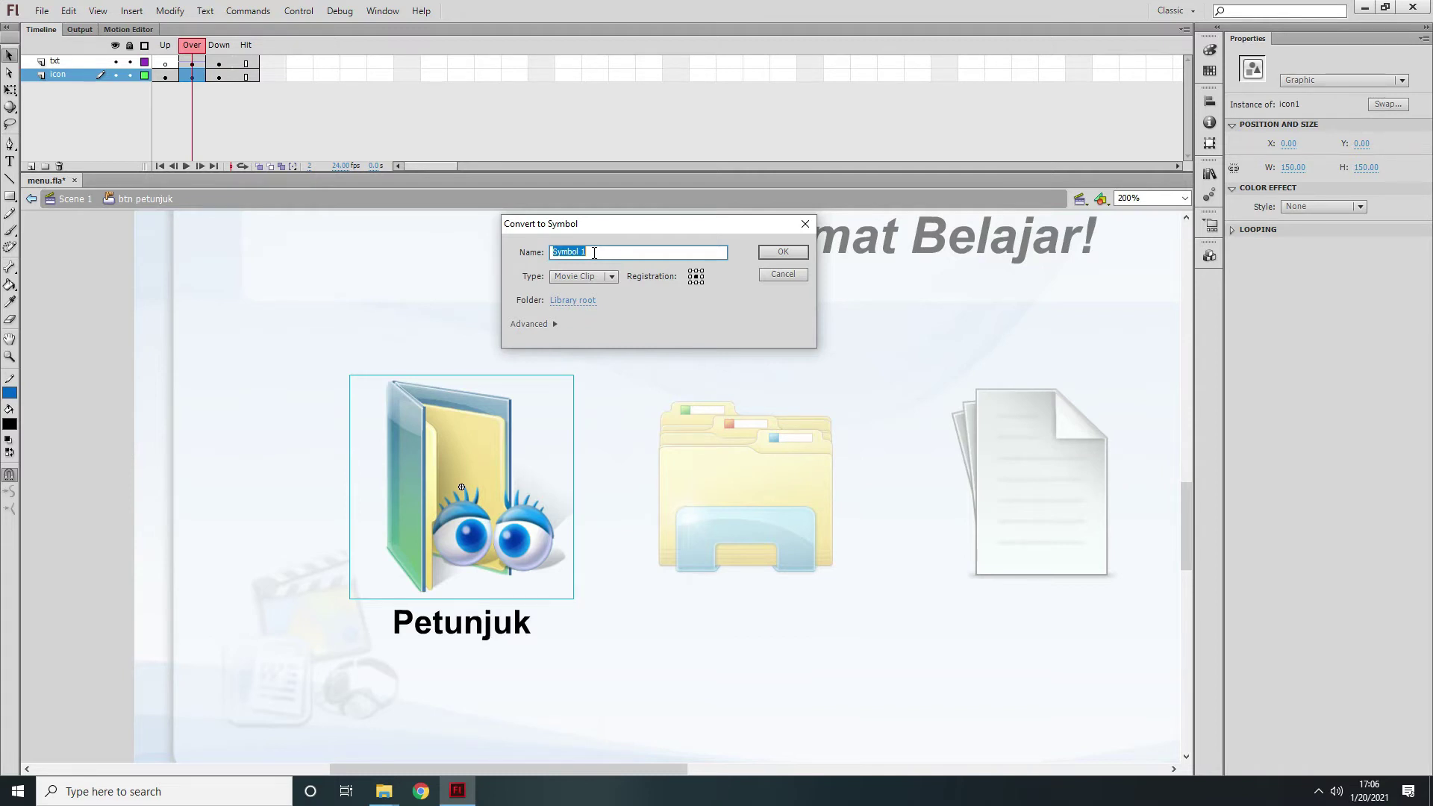
type("M1a")
left_click(794, 253)
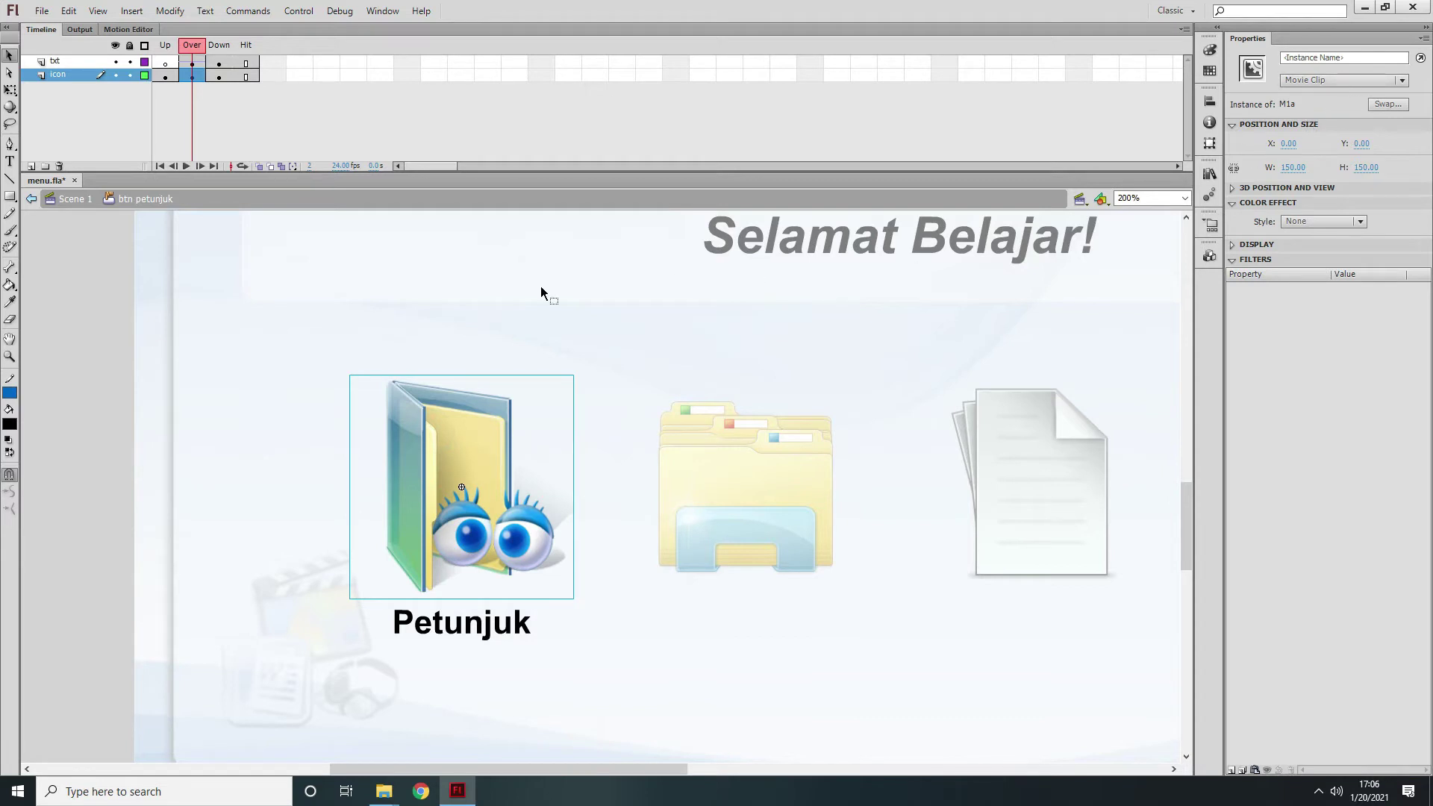
- Open the M1a movie clip for editing and insert keyframes at frames 20 and 40 of Layer 1
double_click(435, 443)
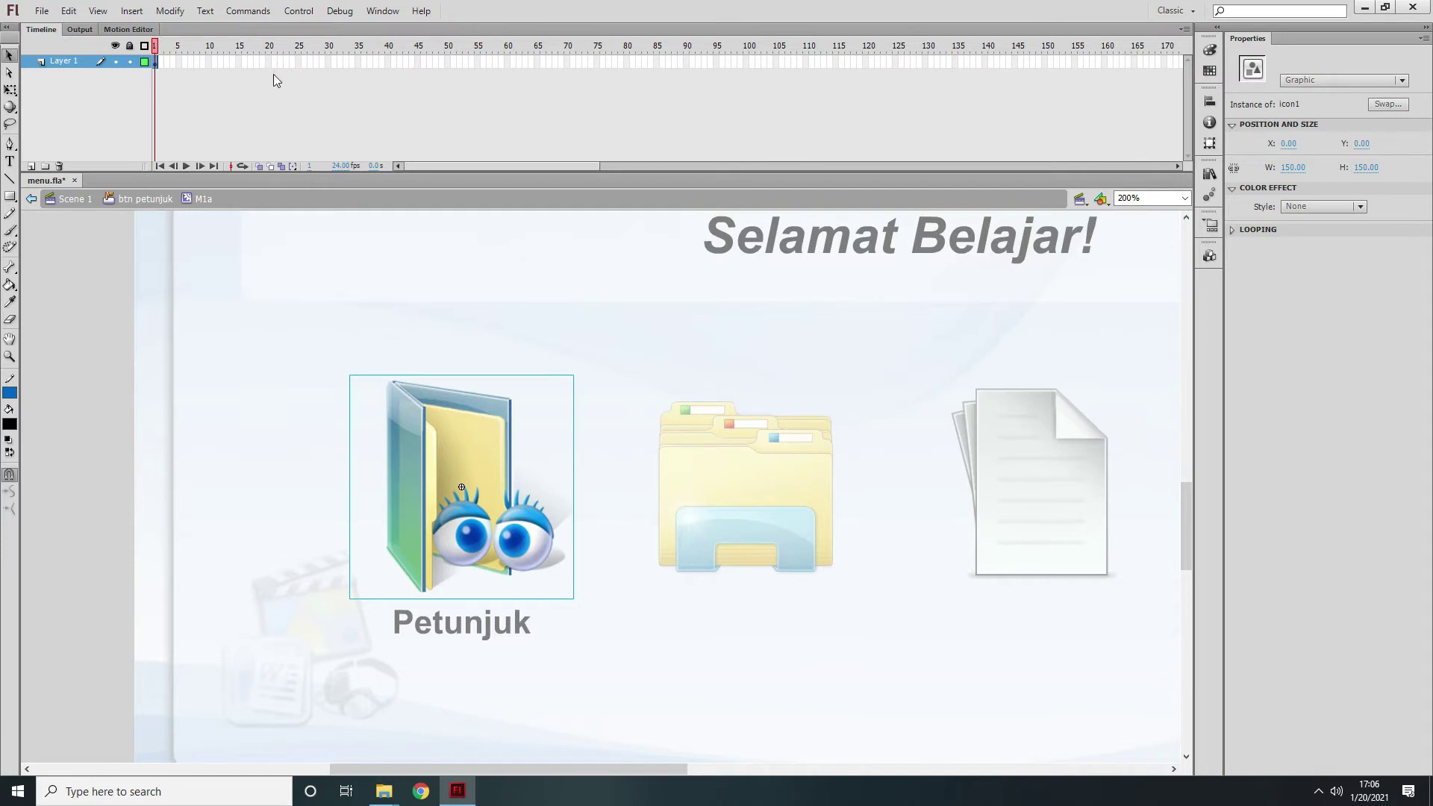
left_click(475, 438)
left_click(270, 61)
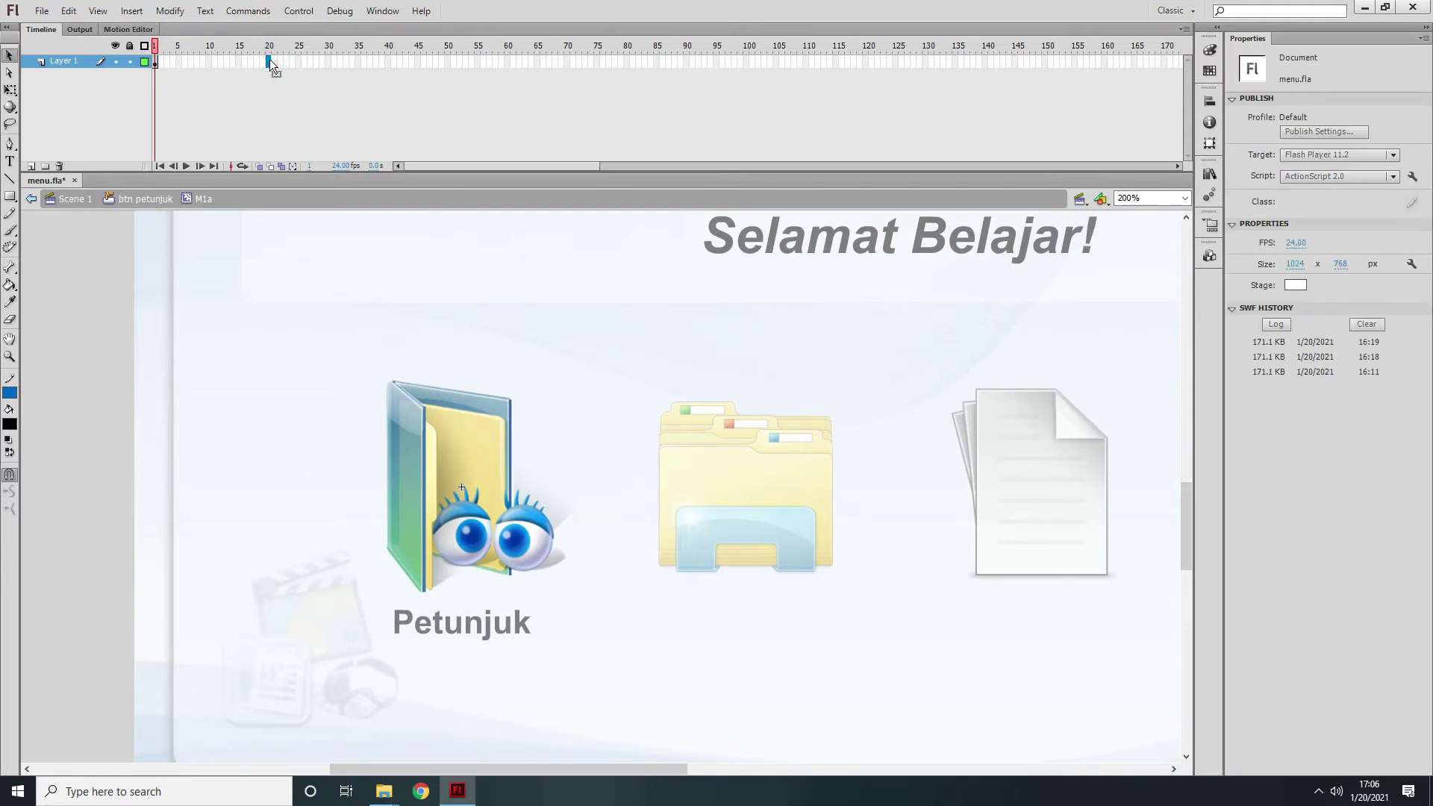
key("F5")
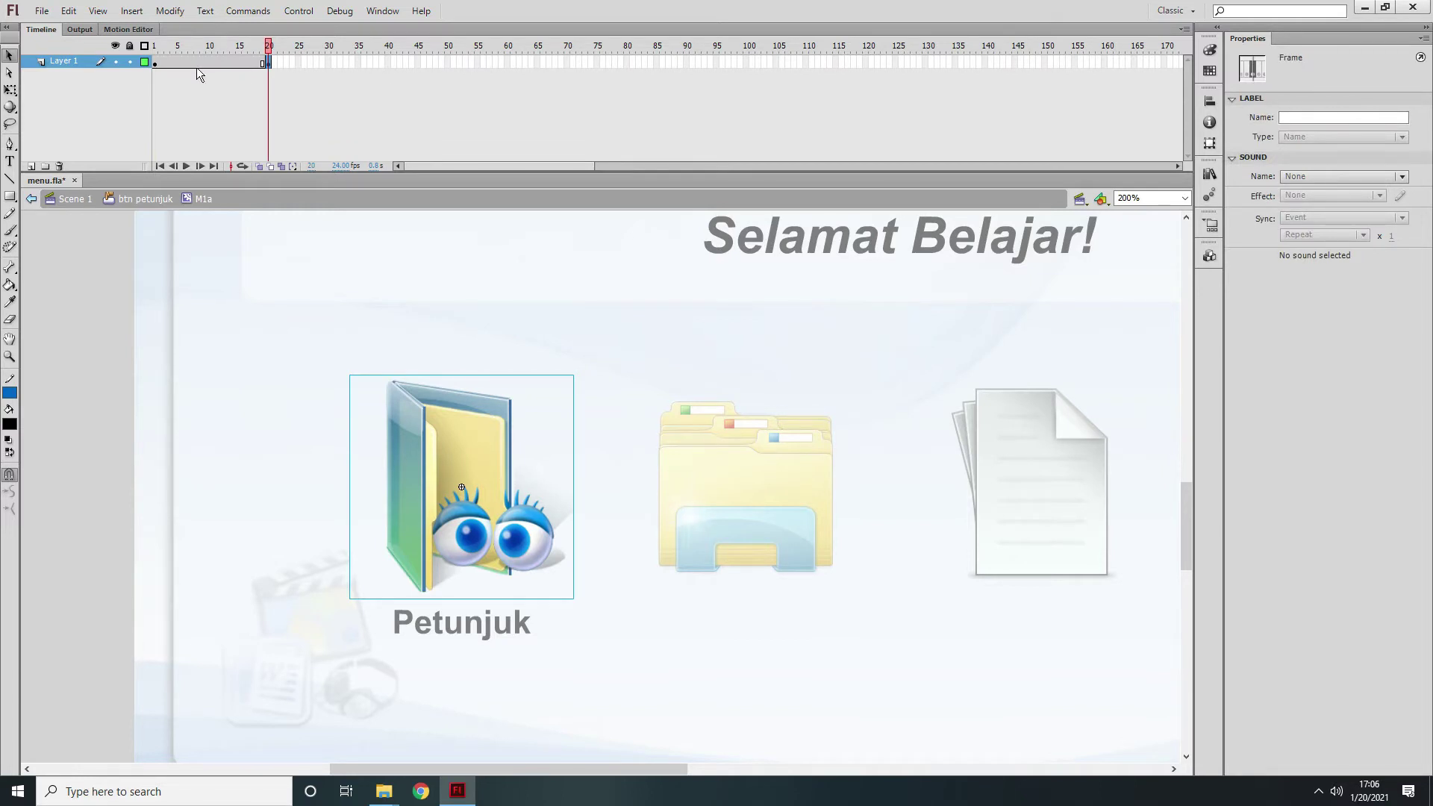
left_click(388, 63)
key("F6")
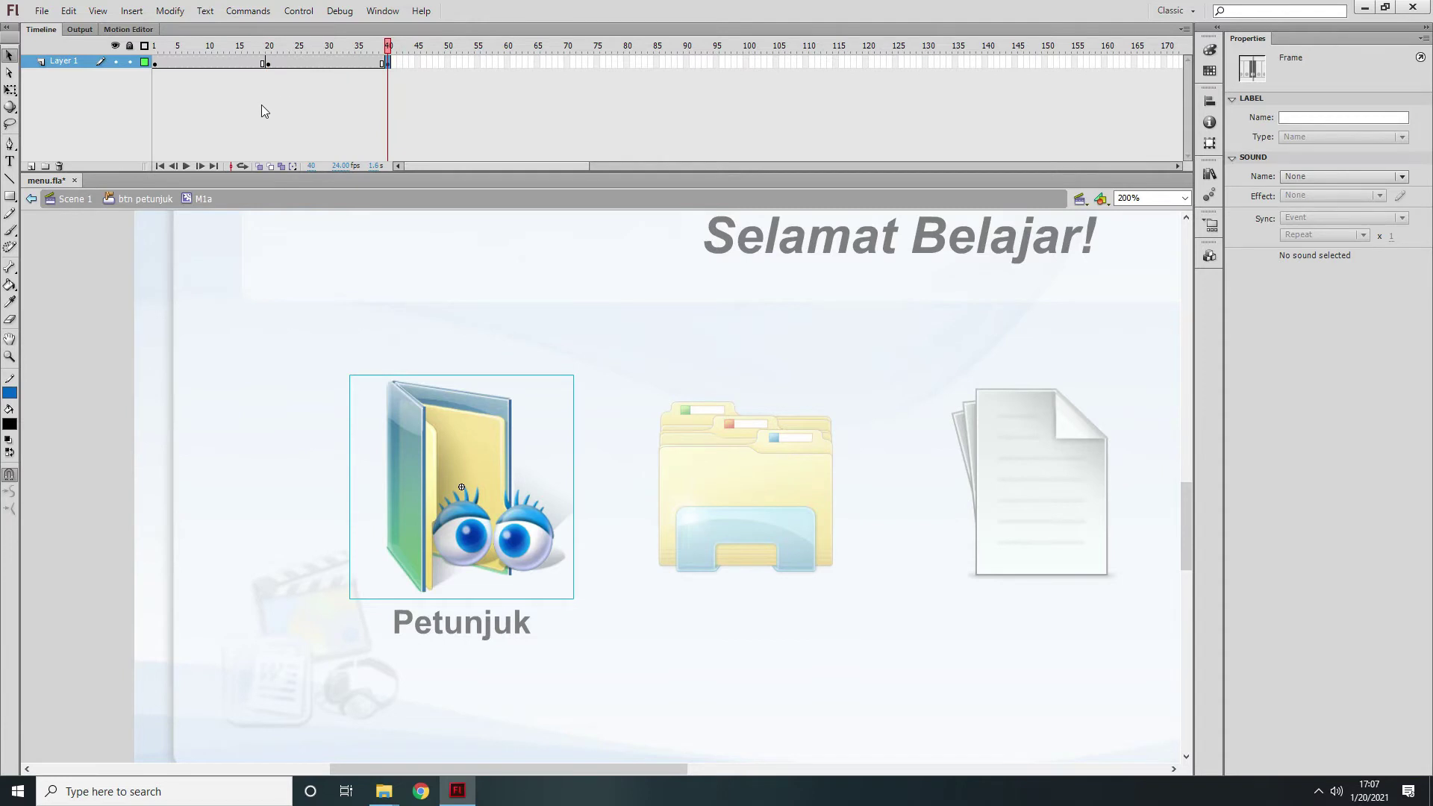
- Create classic tweens between frames 1 and 20 and between frames 20 and 40
right_click(169, 61)
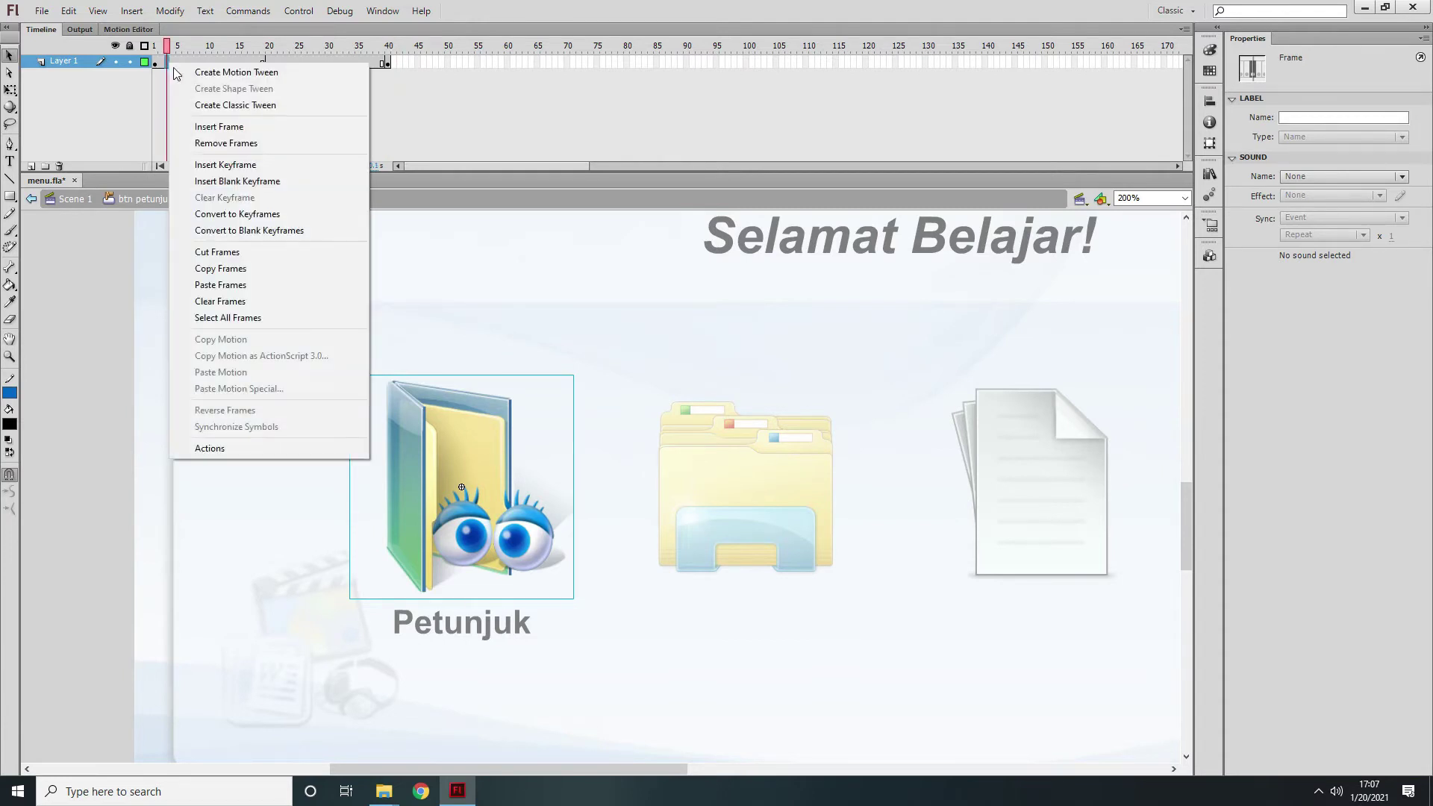
left_click(205, 103)
right_click(302, 62)
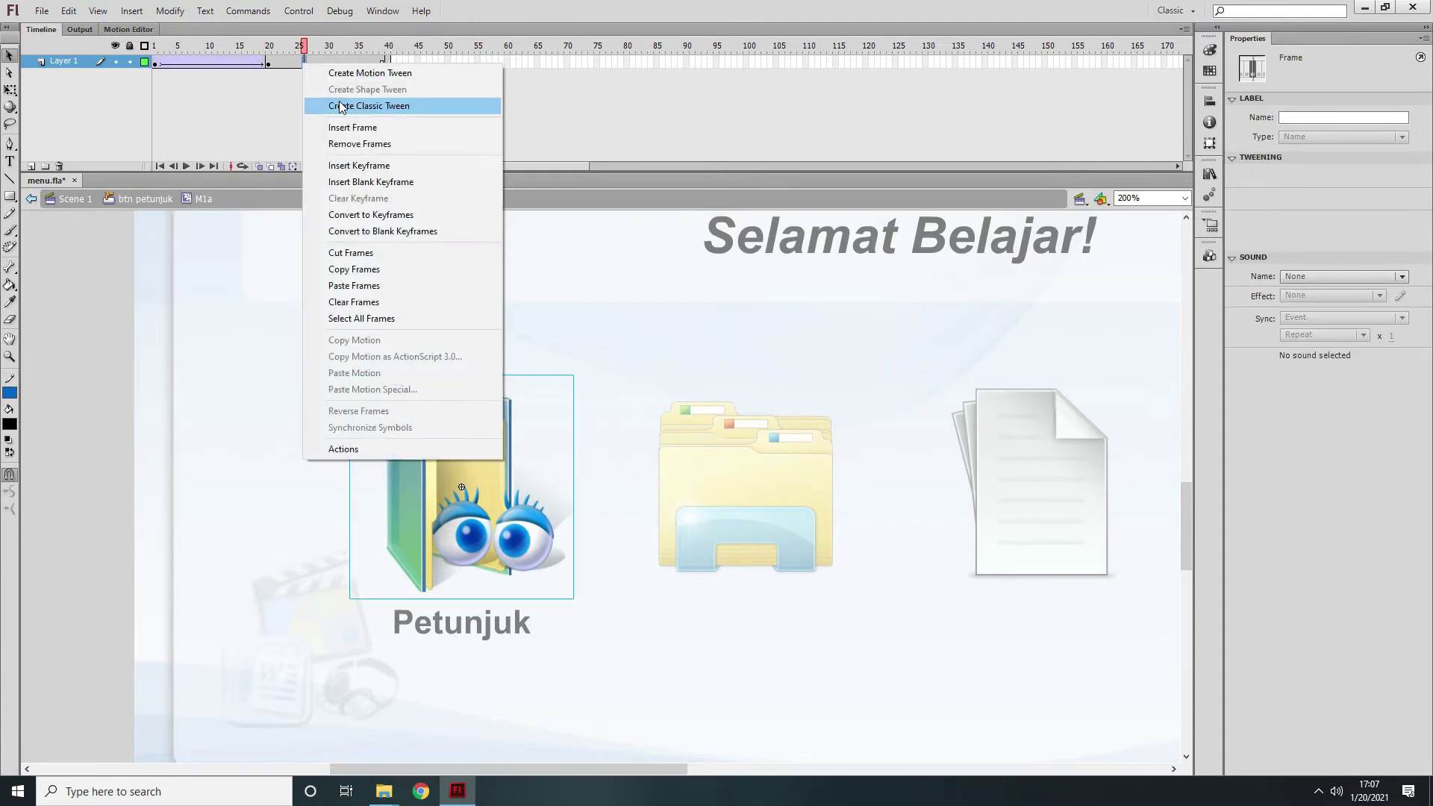
left_click(340, 103)
- Move the folder icon up 5 pixels at the frame 20 keyframe and scrub through the tween
left_click(267, 62)
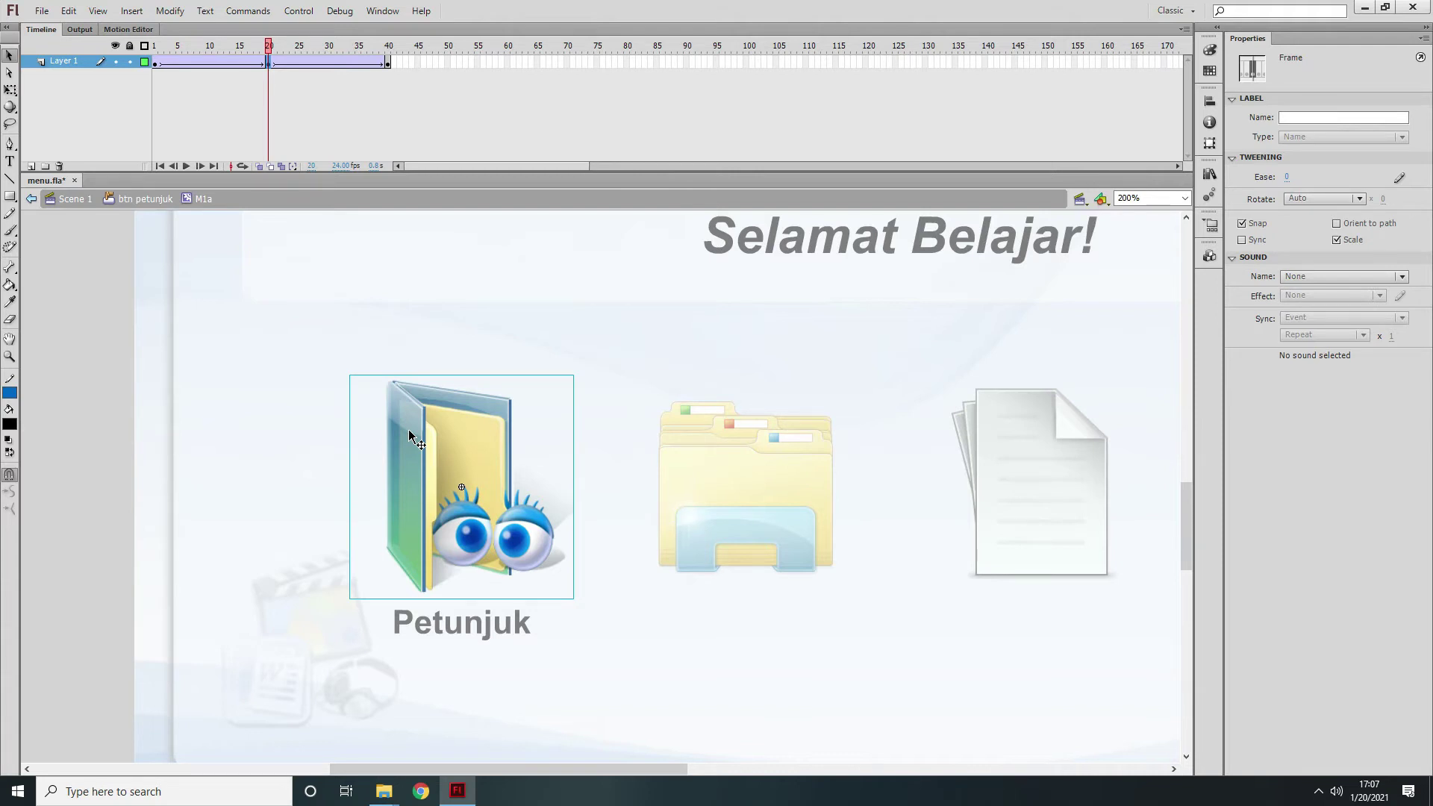
key("Up")
key("Up")
key("Up")
key("Up")
key("Up")
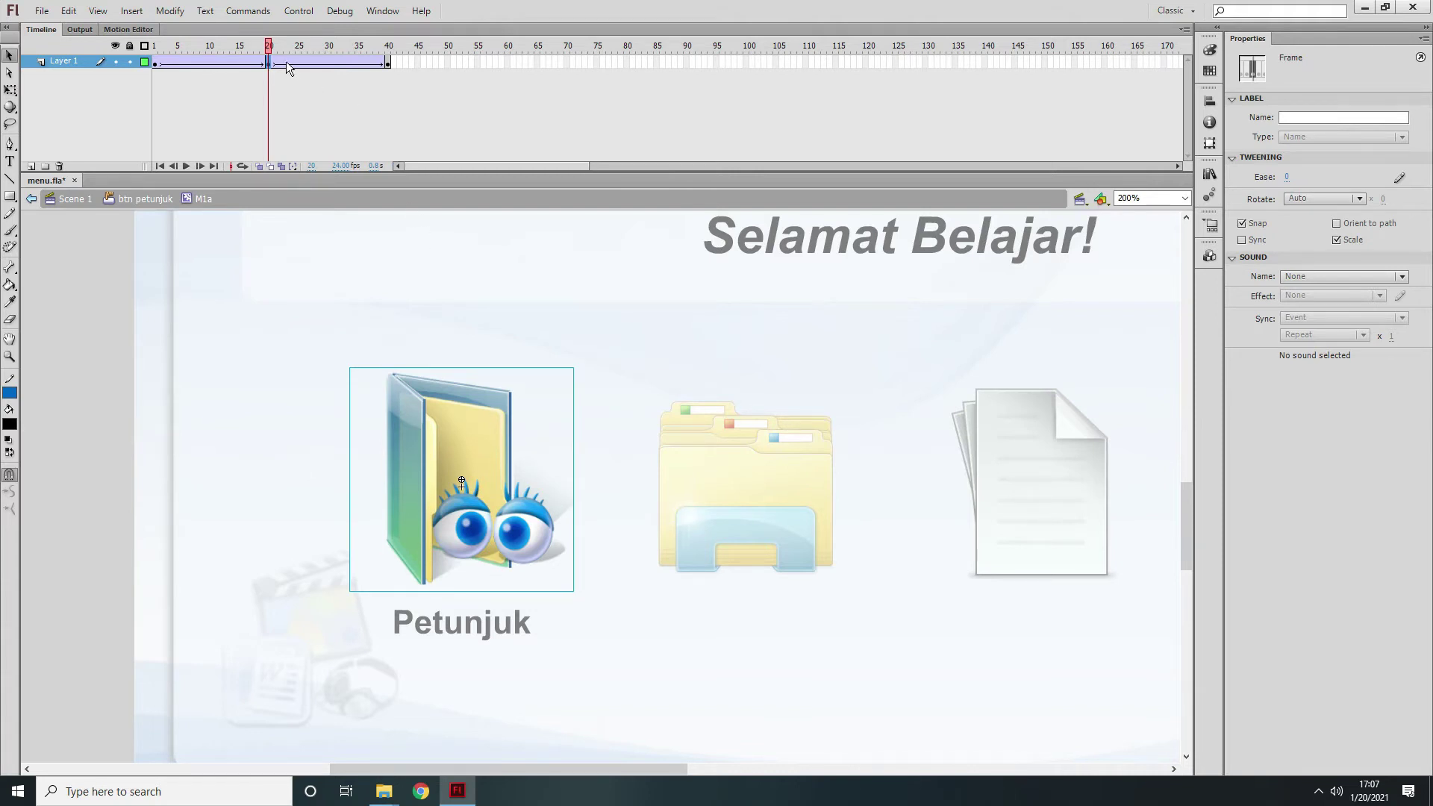
left_click_drag(285, 61, 171, 108)
left_click(272, 235)
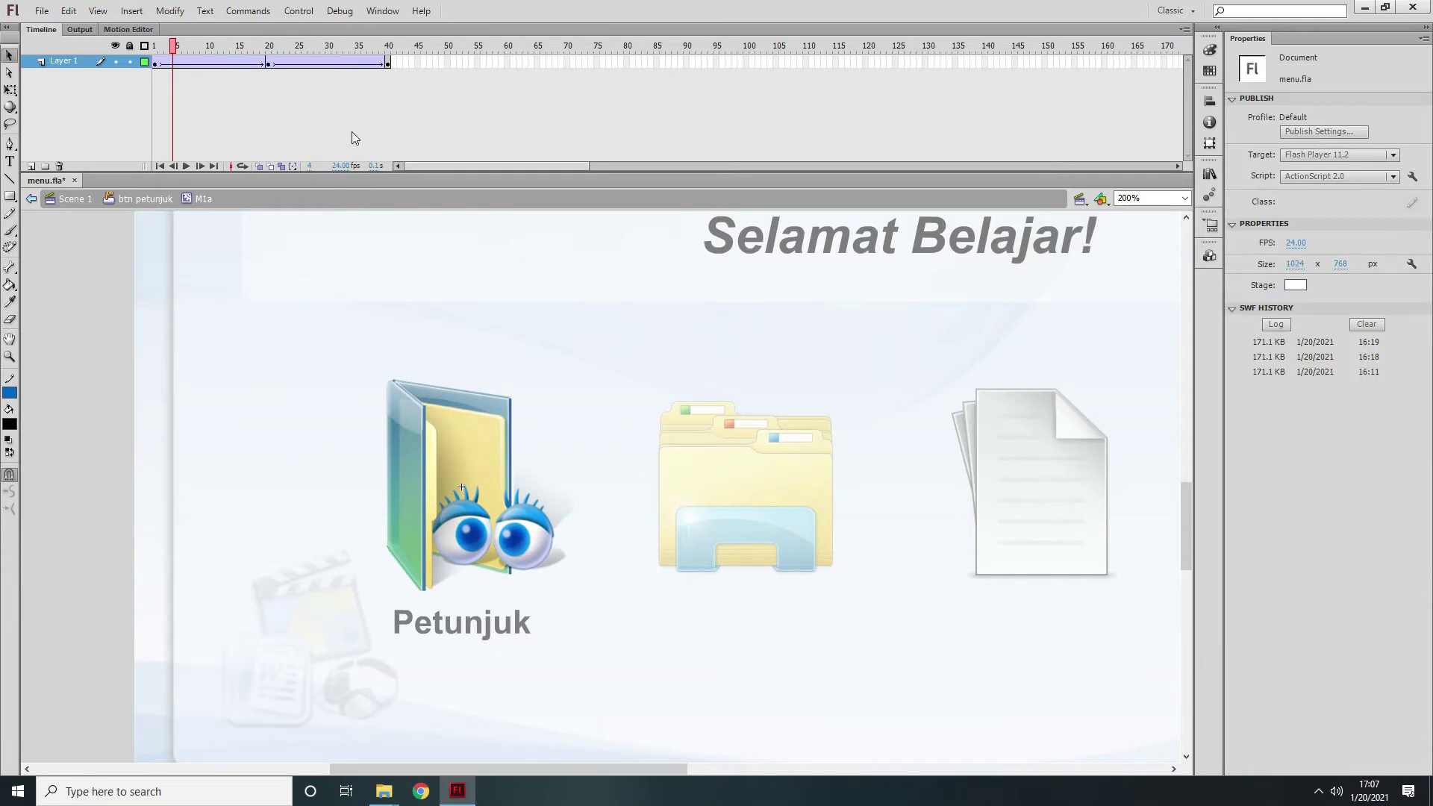
- Return to the btn petunjuk symbol, save menu.fla and test the movie
left_click(153, 200)
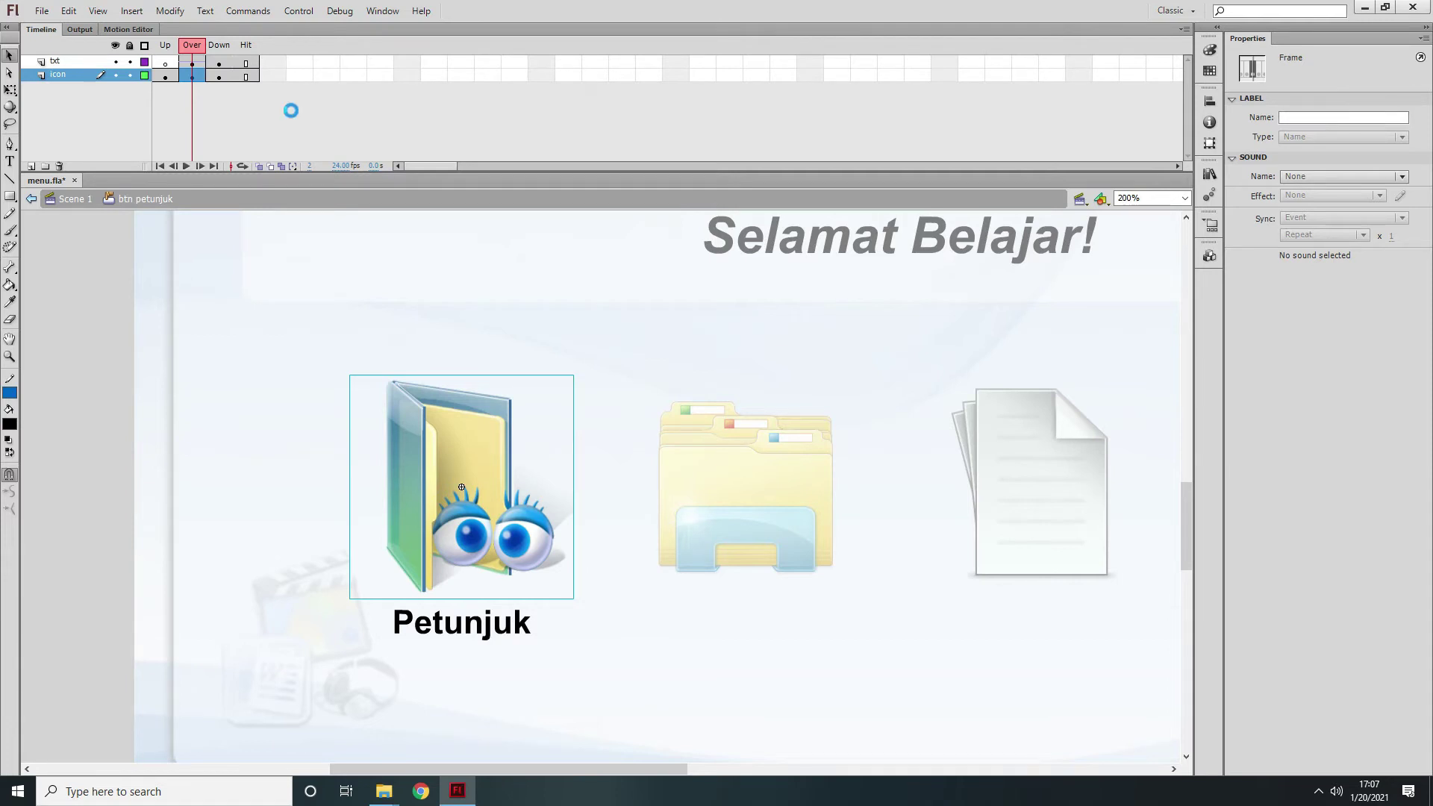
key("ctrl+s")
key("ctrl+Return")
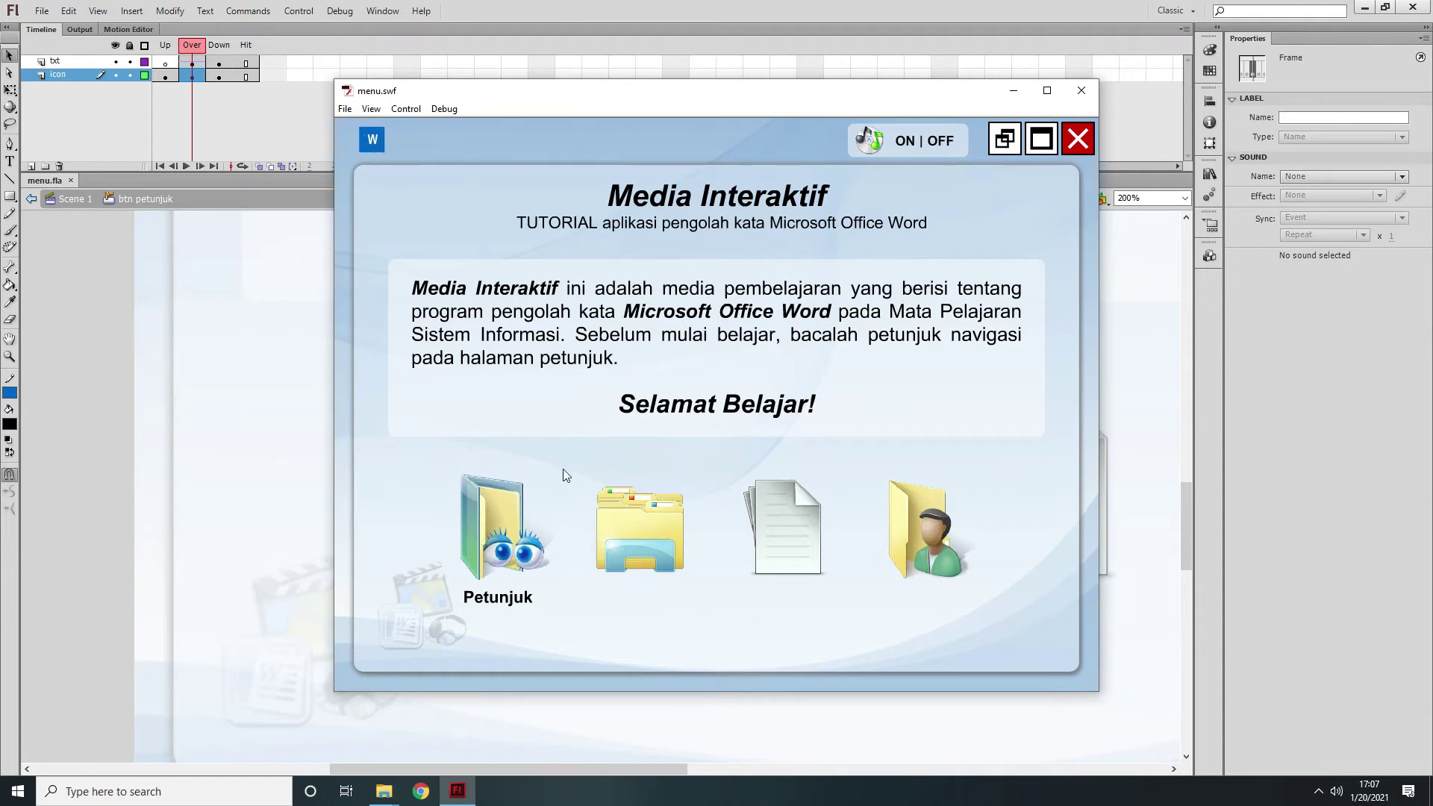
left_click(1082, 90)
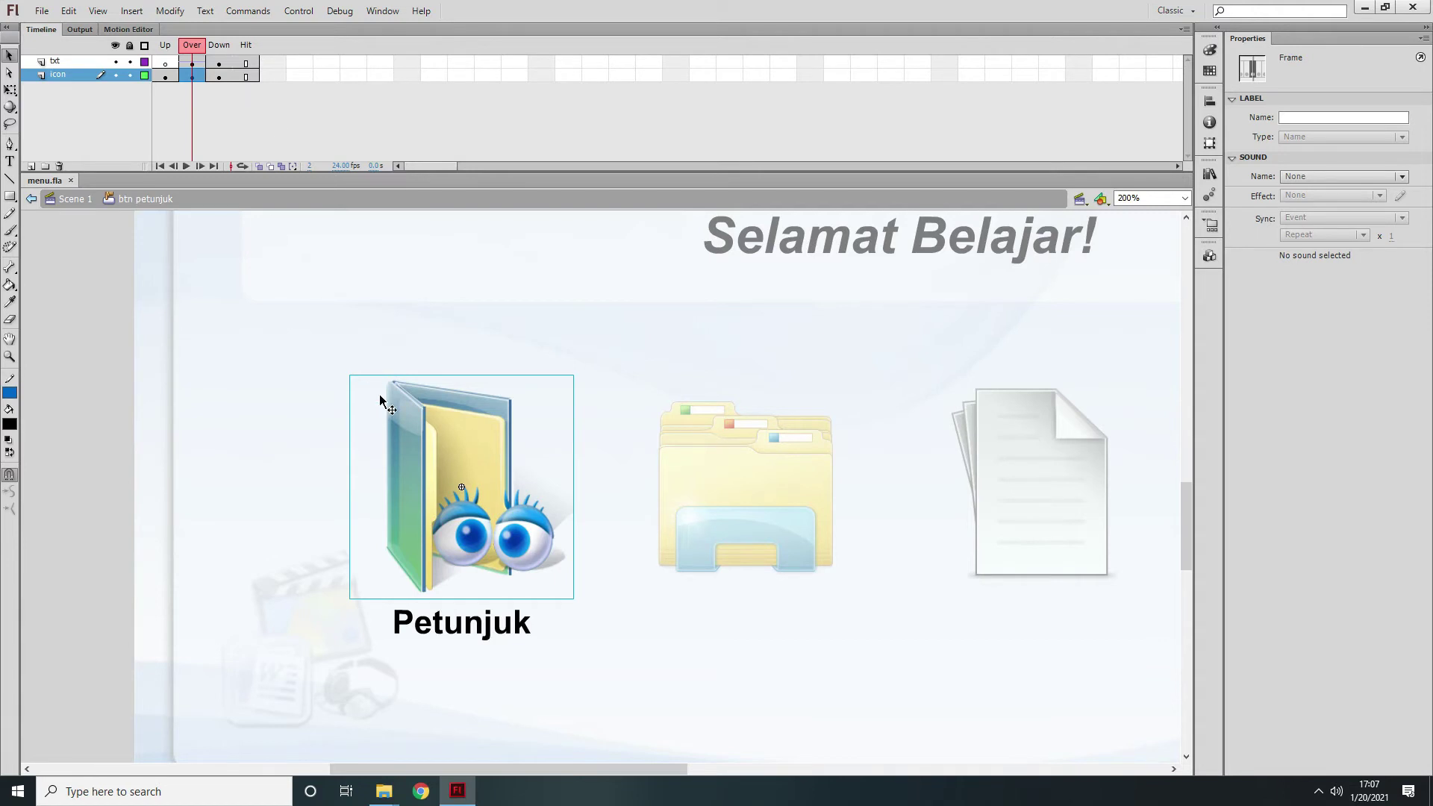
- Reopen the M1a movie clip and move the folder icon up another 5 pixels at frame 20
double_click(418, 454)
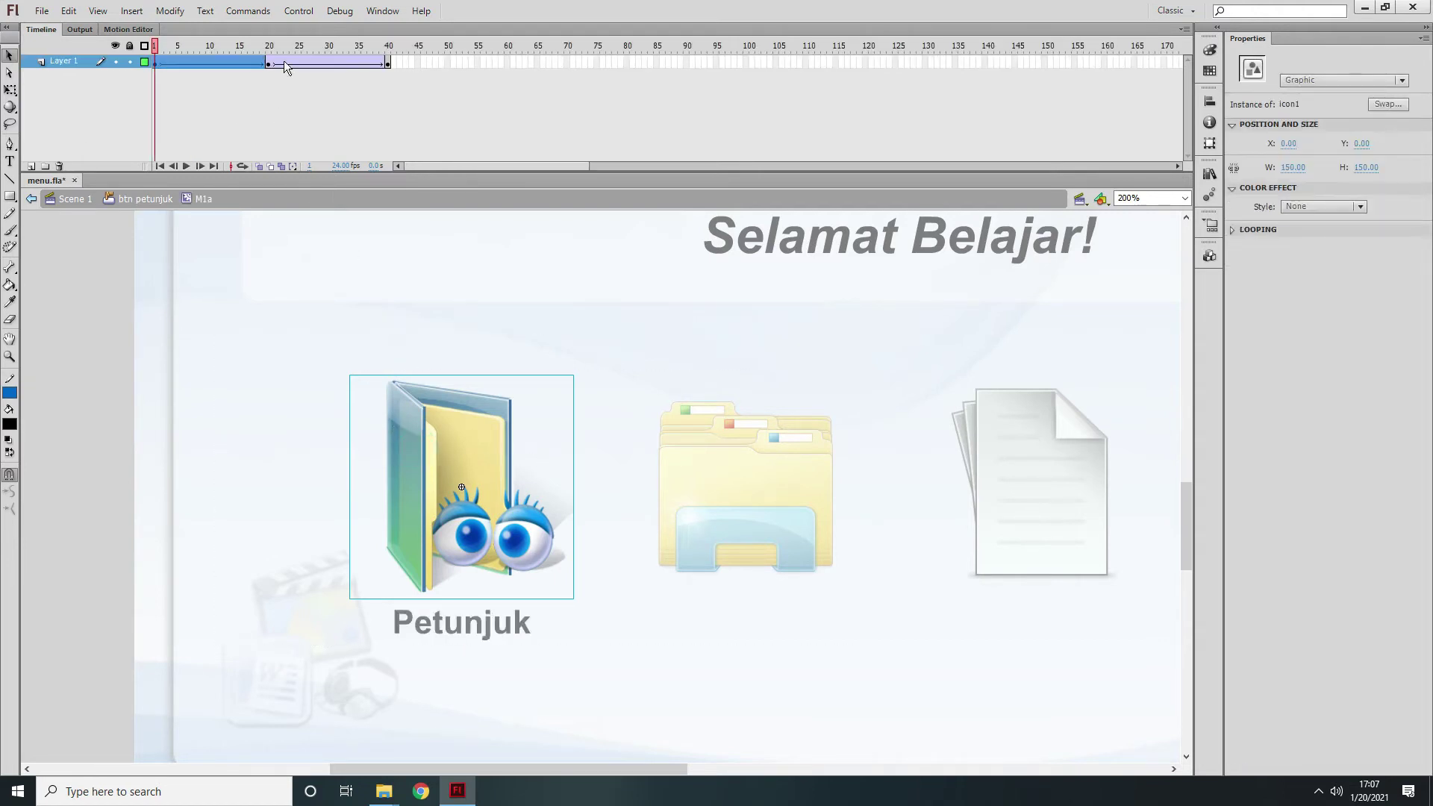
left_click(269, 63)
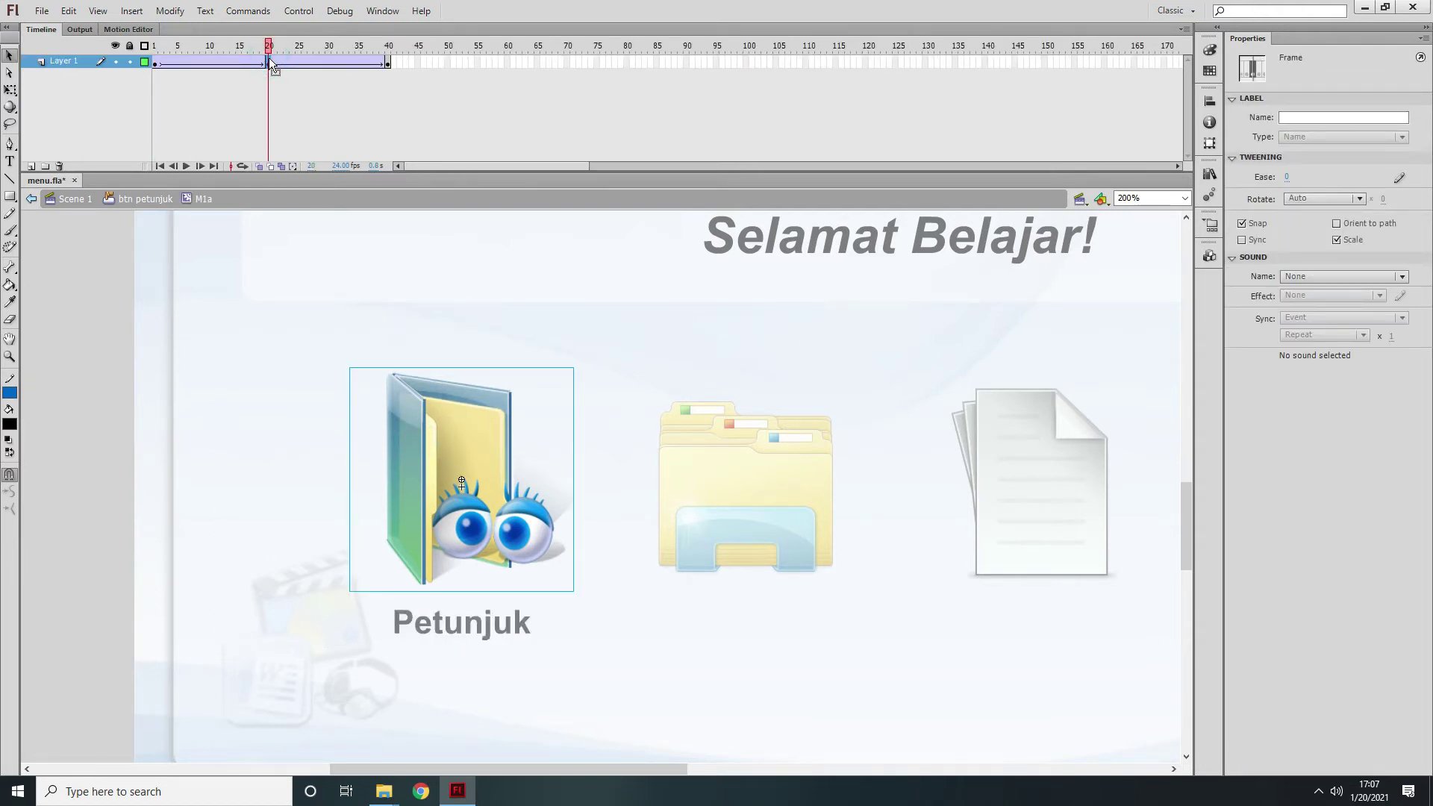
key("Up")
key("Up")
key("Up")
key("Up")
key("Up")
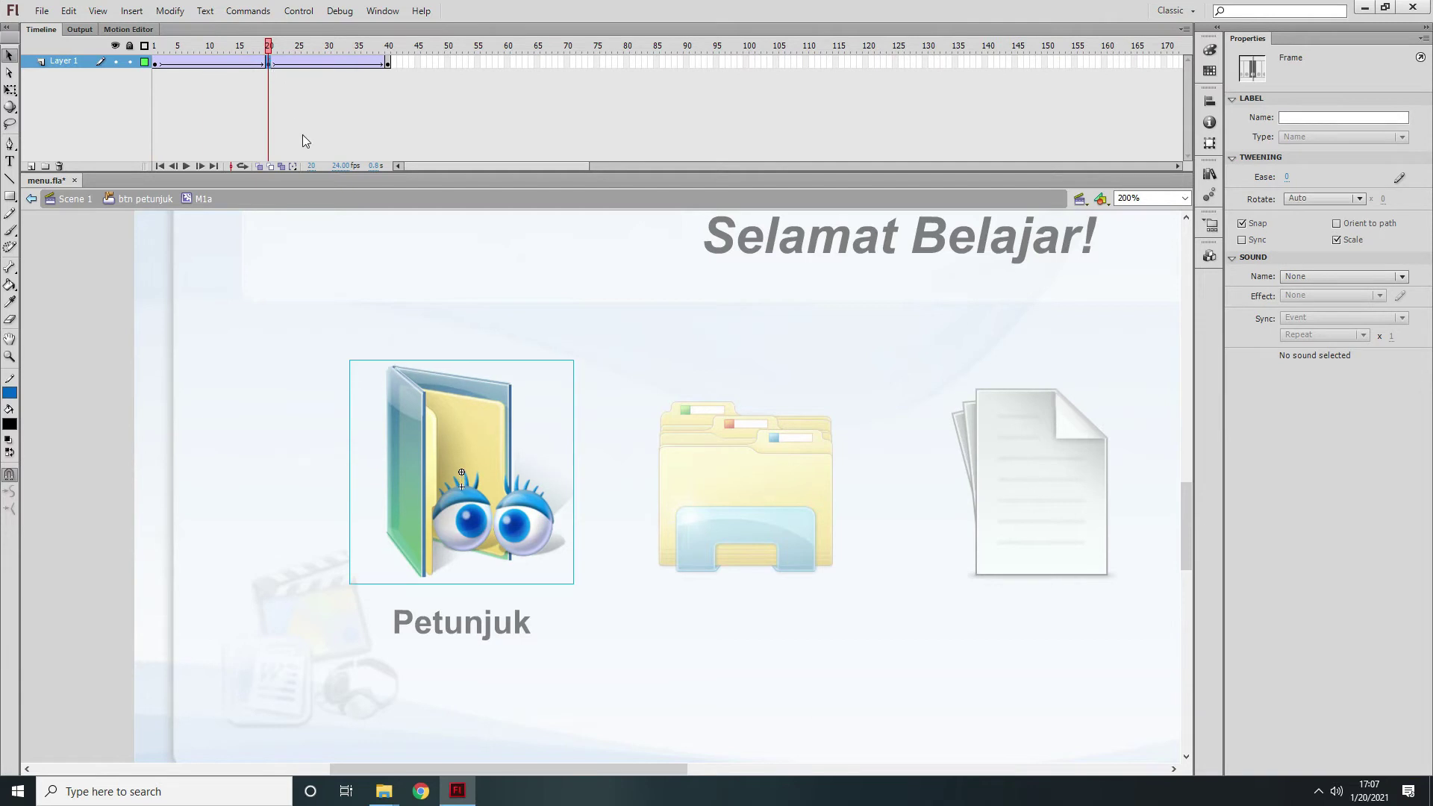
- Test the movie and try the Petunjuk button's hover animation and pressed state
key("ctrl+Return")
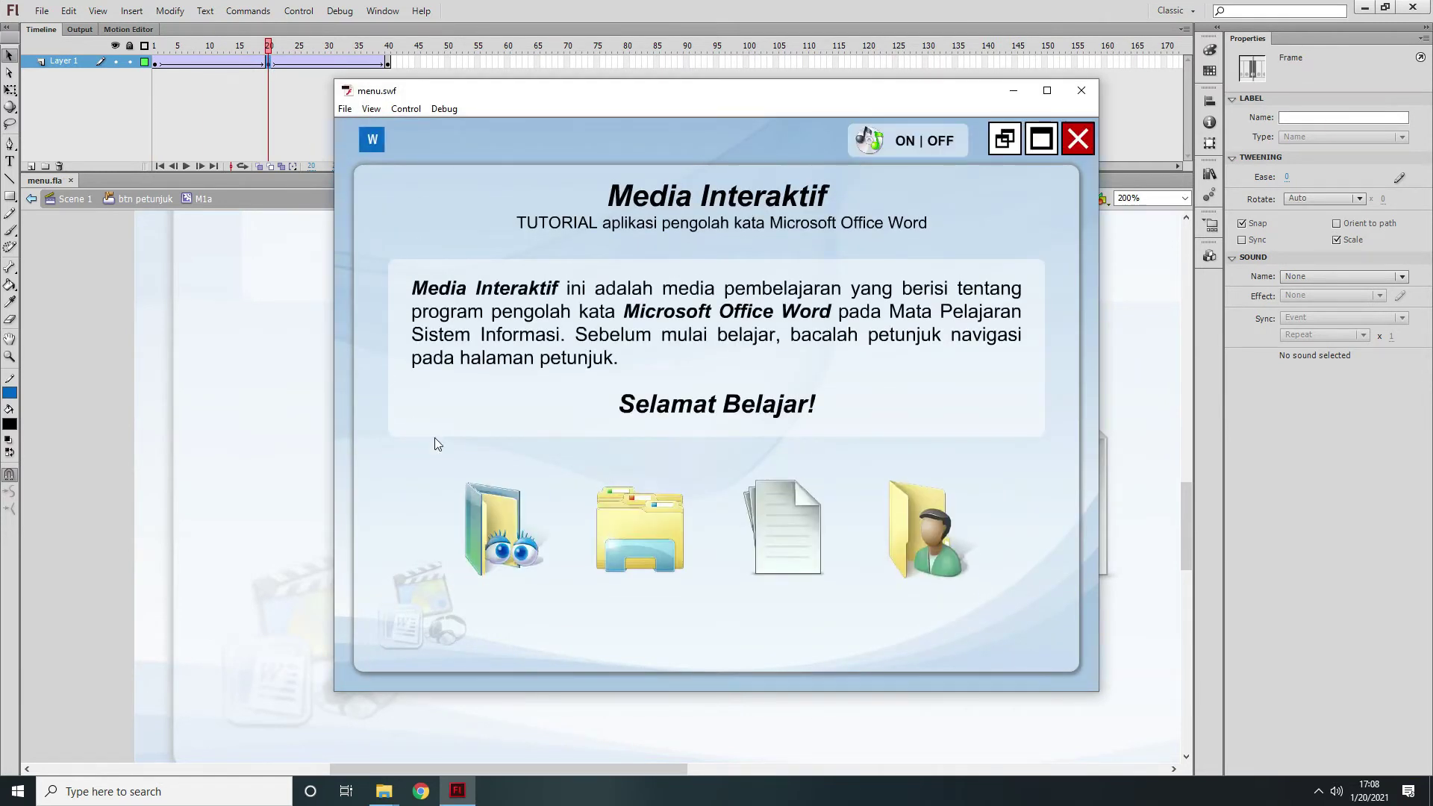
left_click(480, 524)
key("ctrl+w")
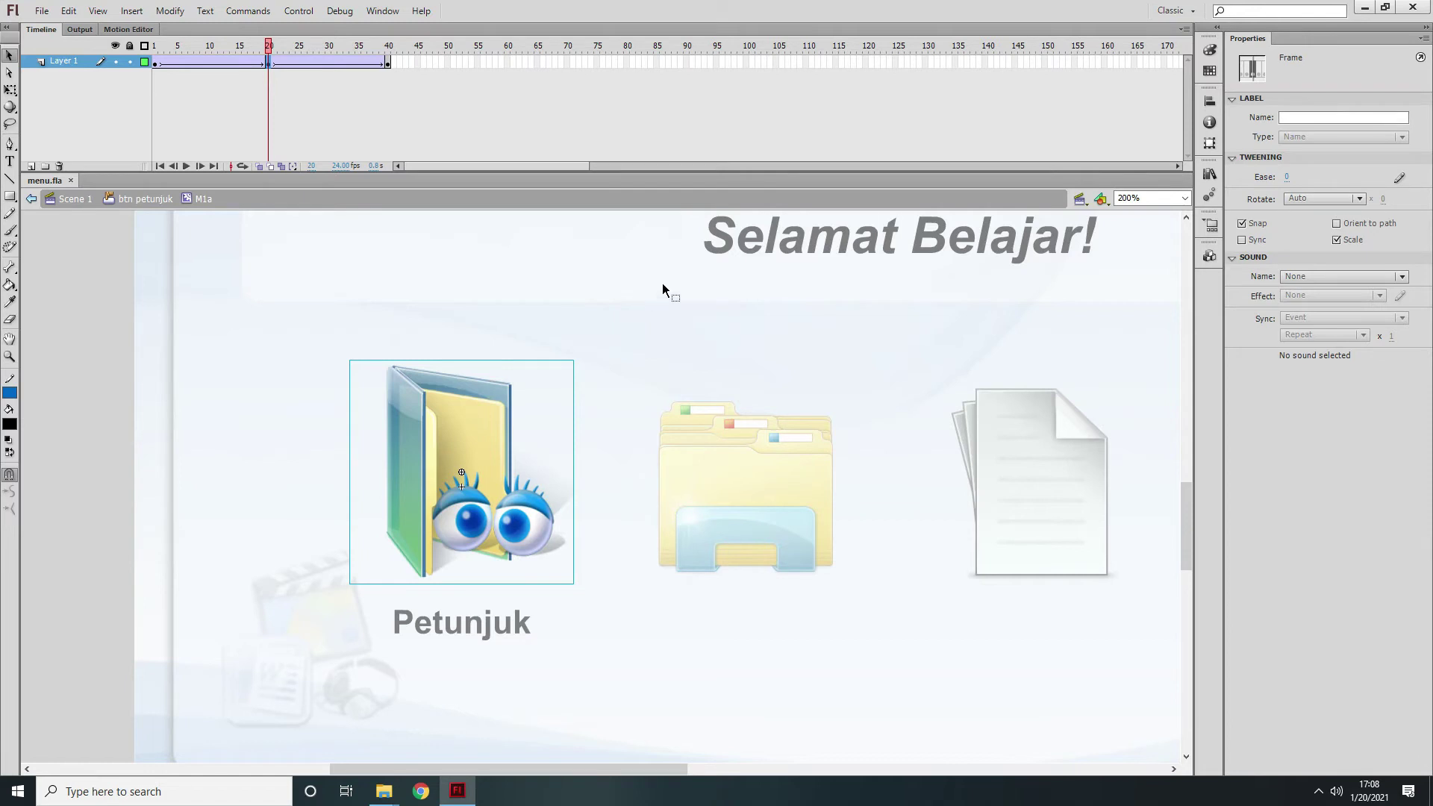
- Return to btn petunjuk and convert the folder icon in the Down frame into a movie clip symbol named M1b
left_click(129, 203)
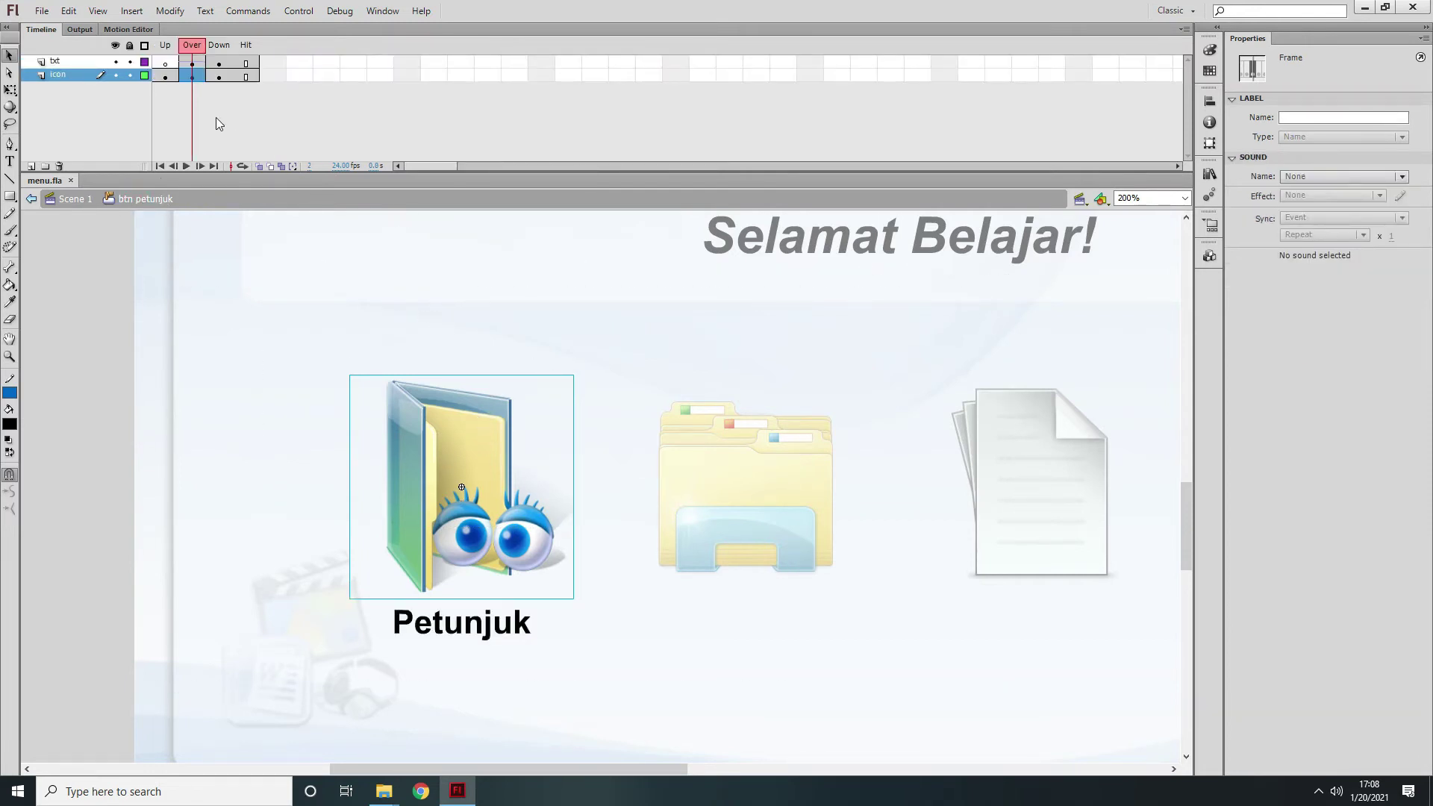
left_click(223, 86)
left_click(221, 75)
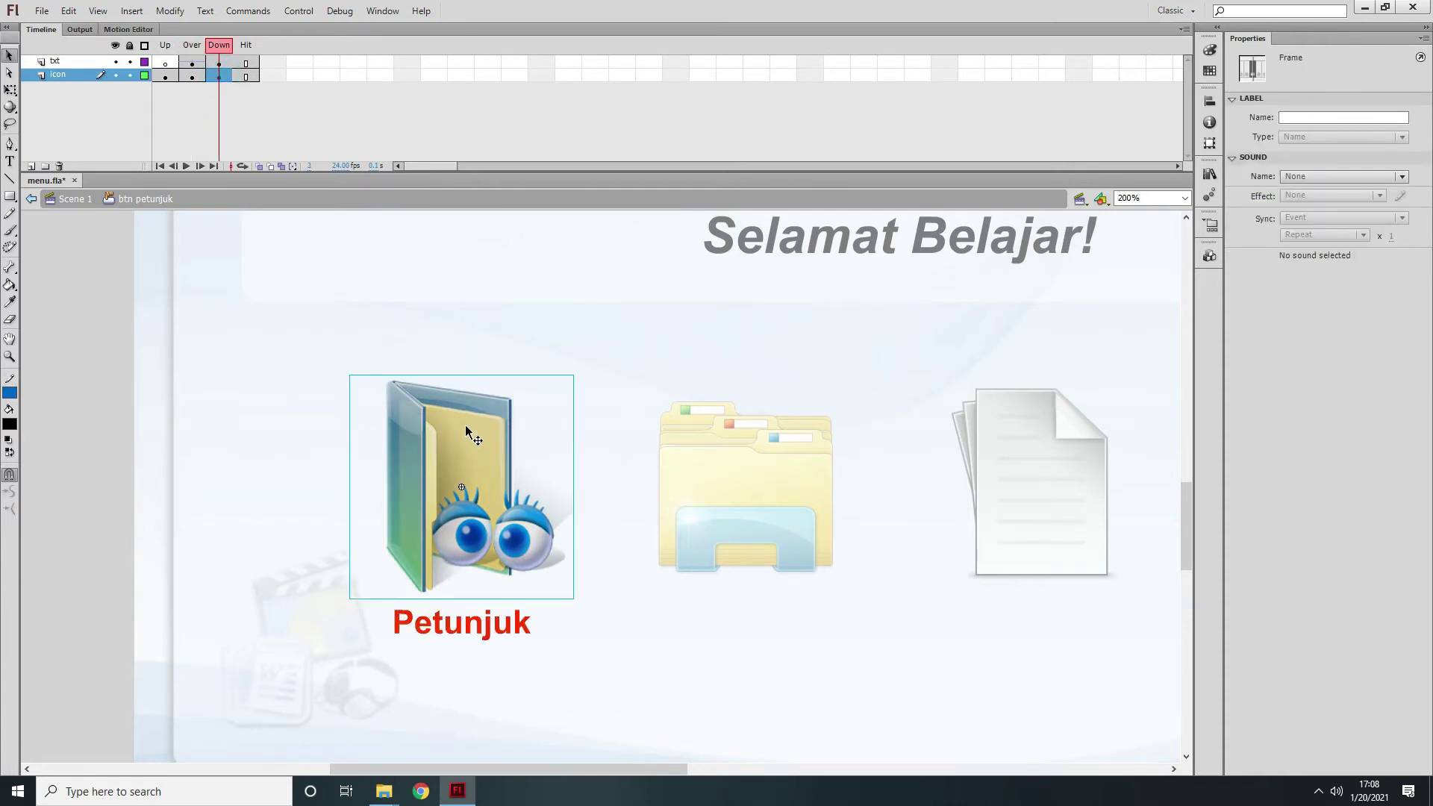
left_click(387, 402)
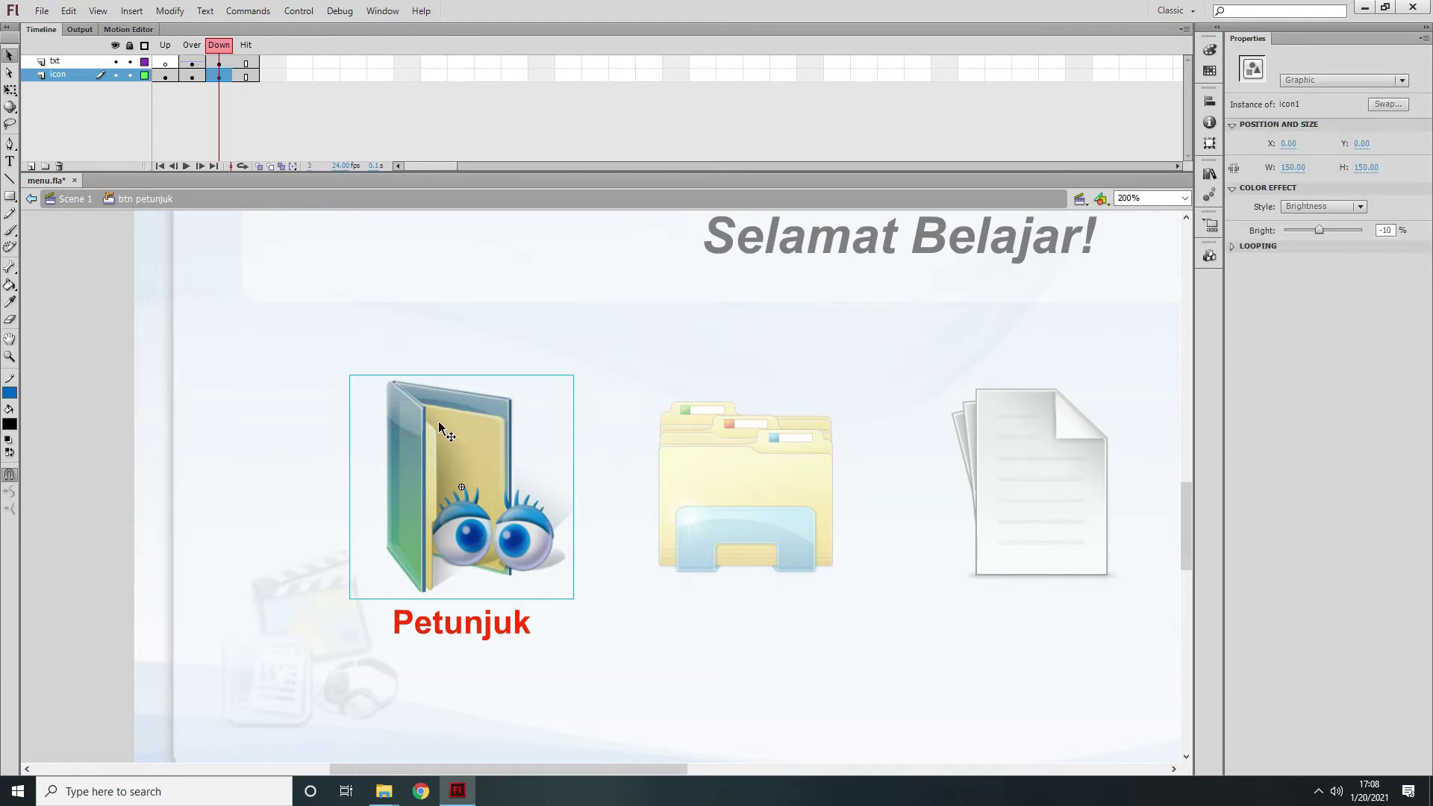
key("F8")
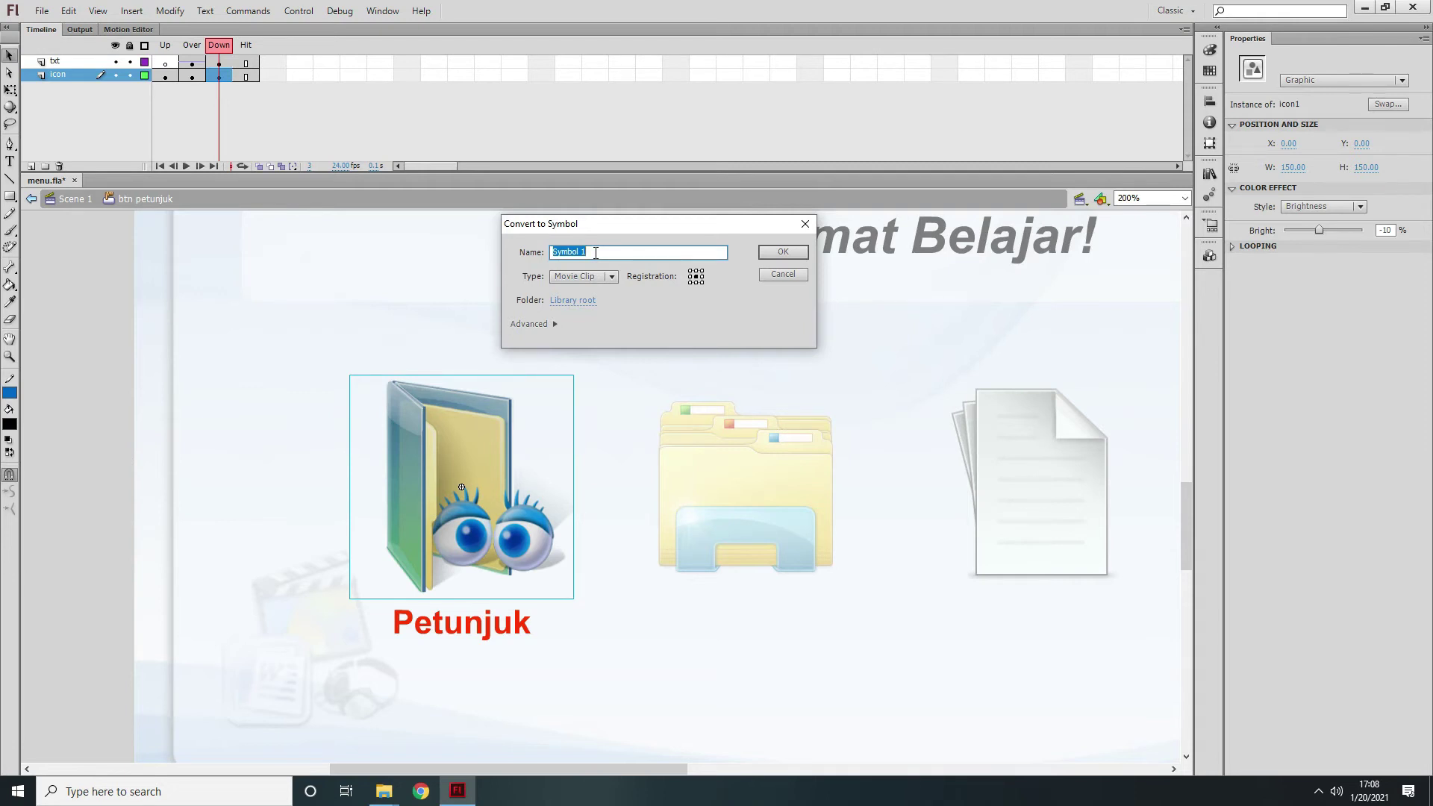
type("M1b")
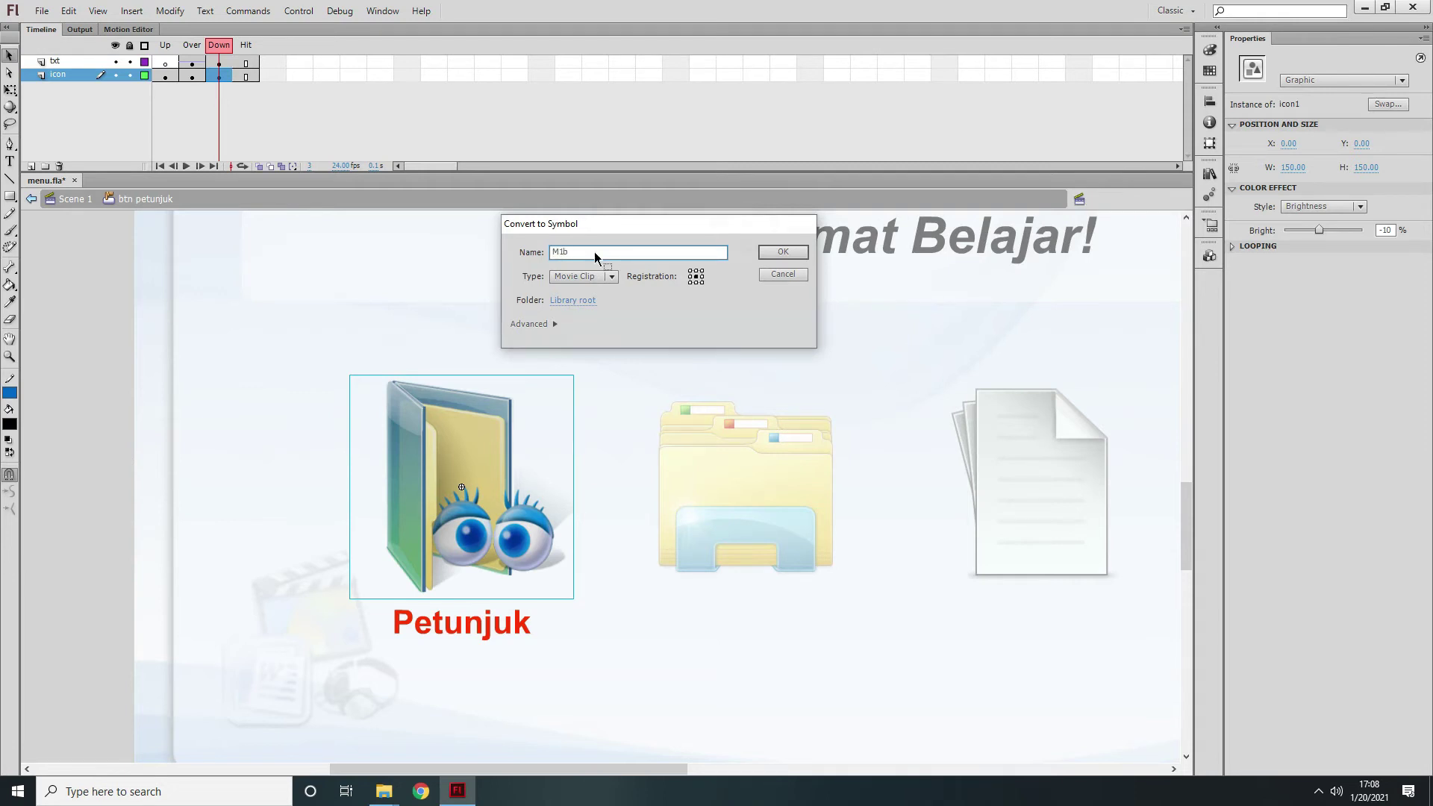
key("Return")
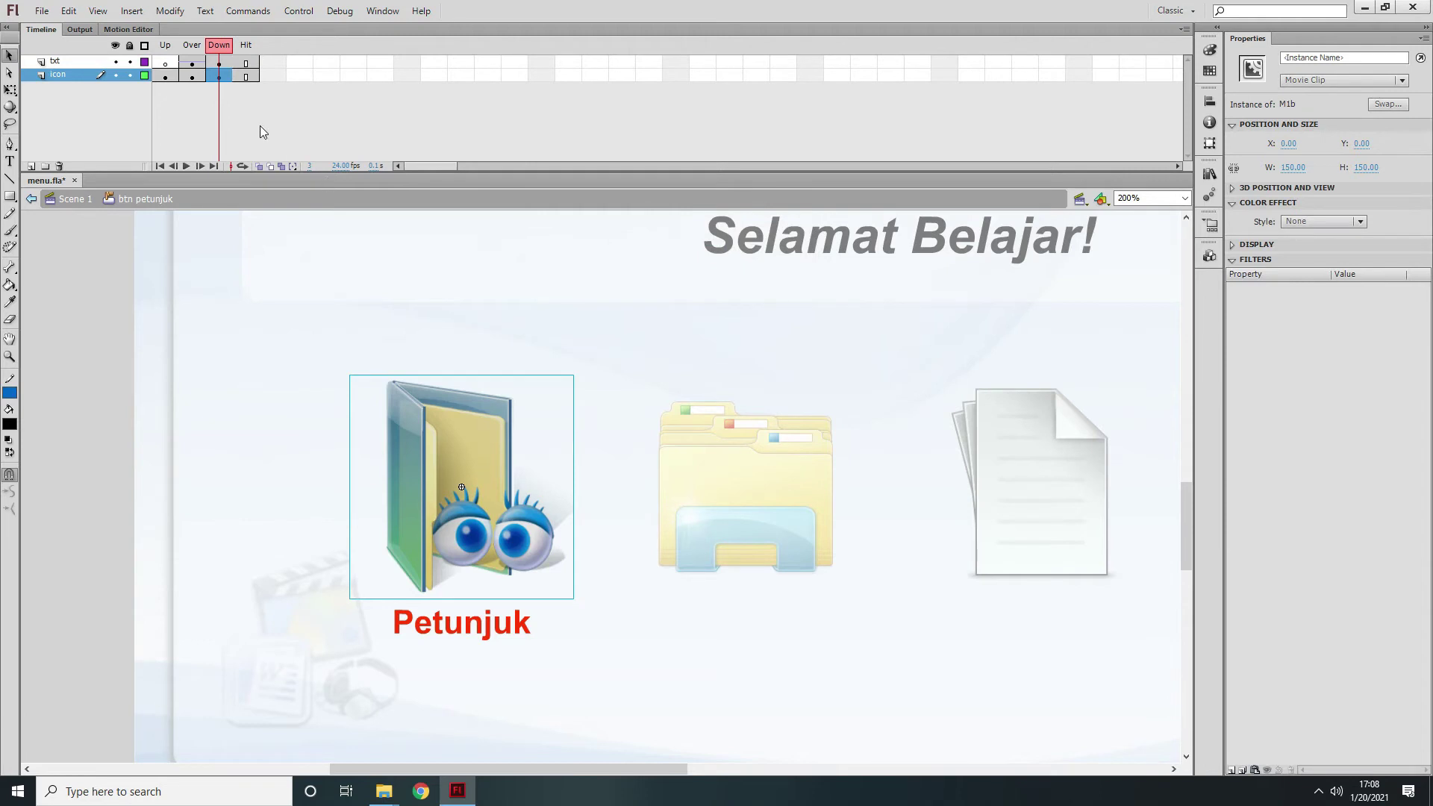
- Show the Over frame and test the movie to check the Petunjuk button again
left_click(194, 45)
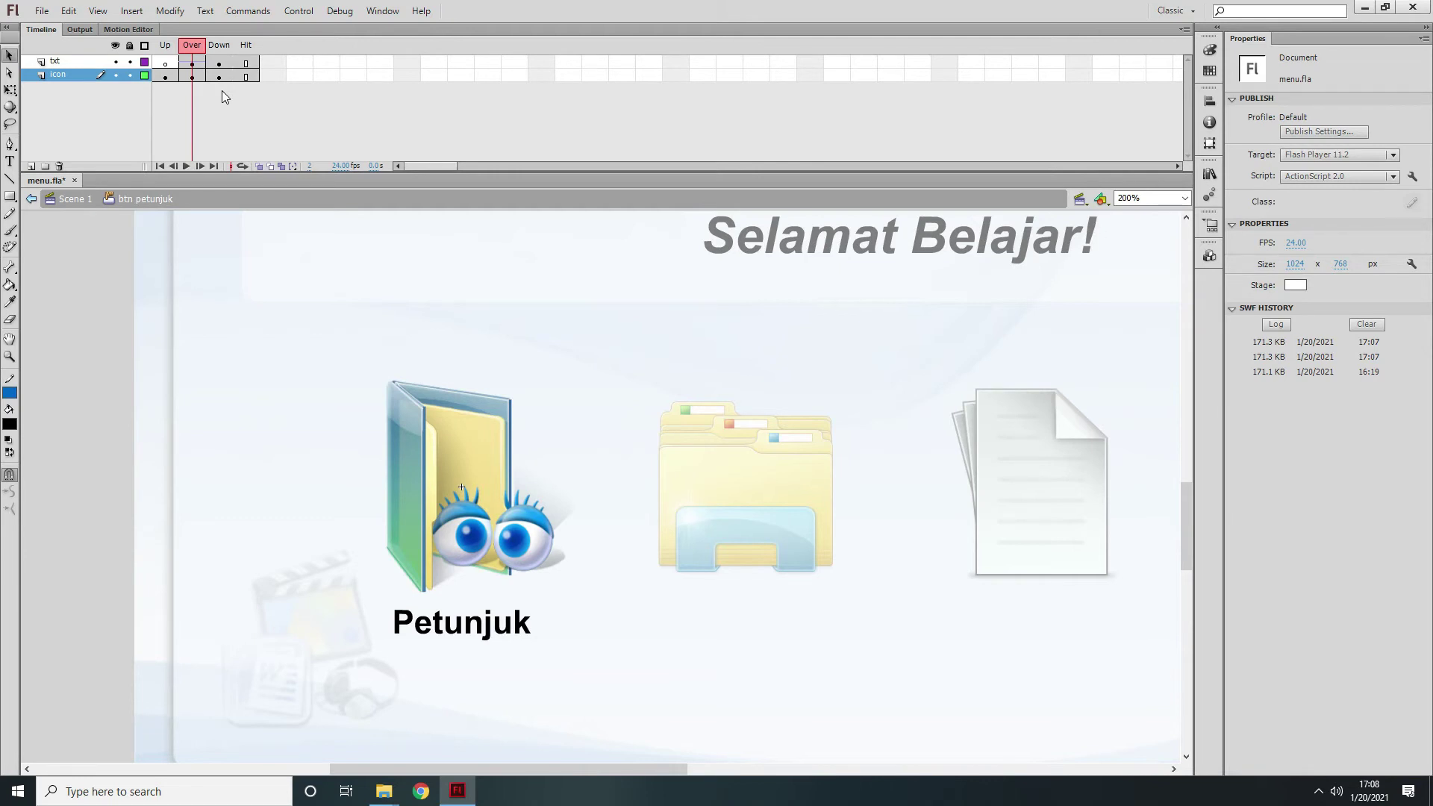
key("ctrl+Return")
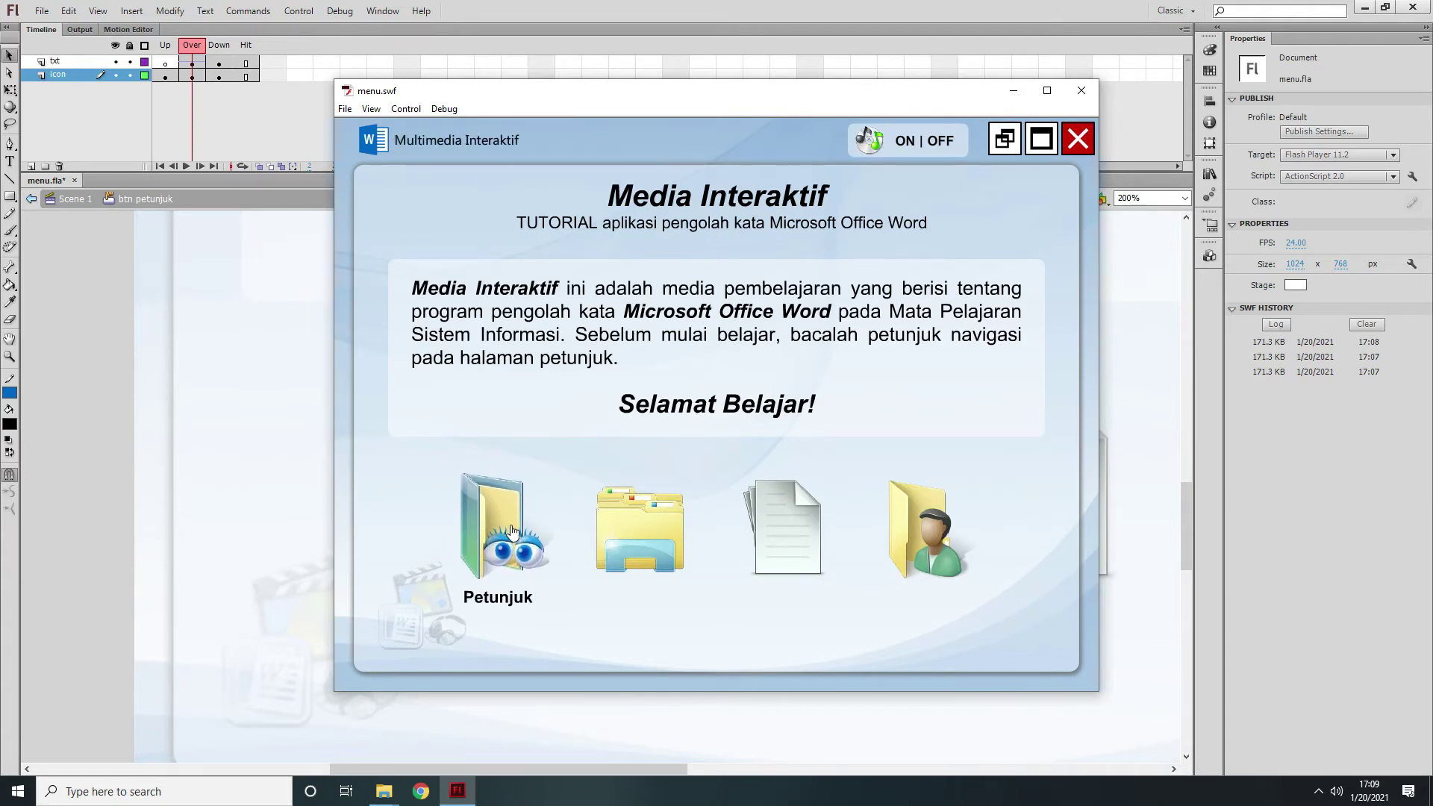
left_click(1084, 89)
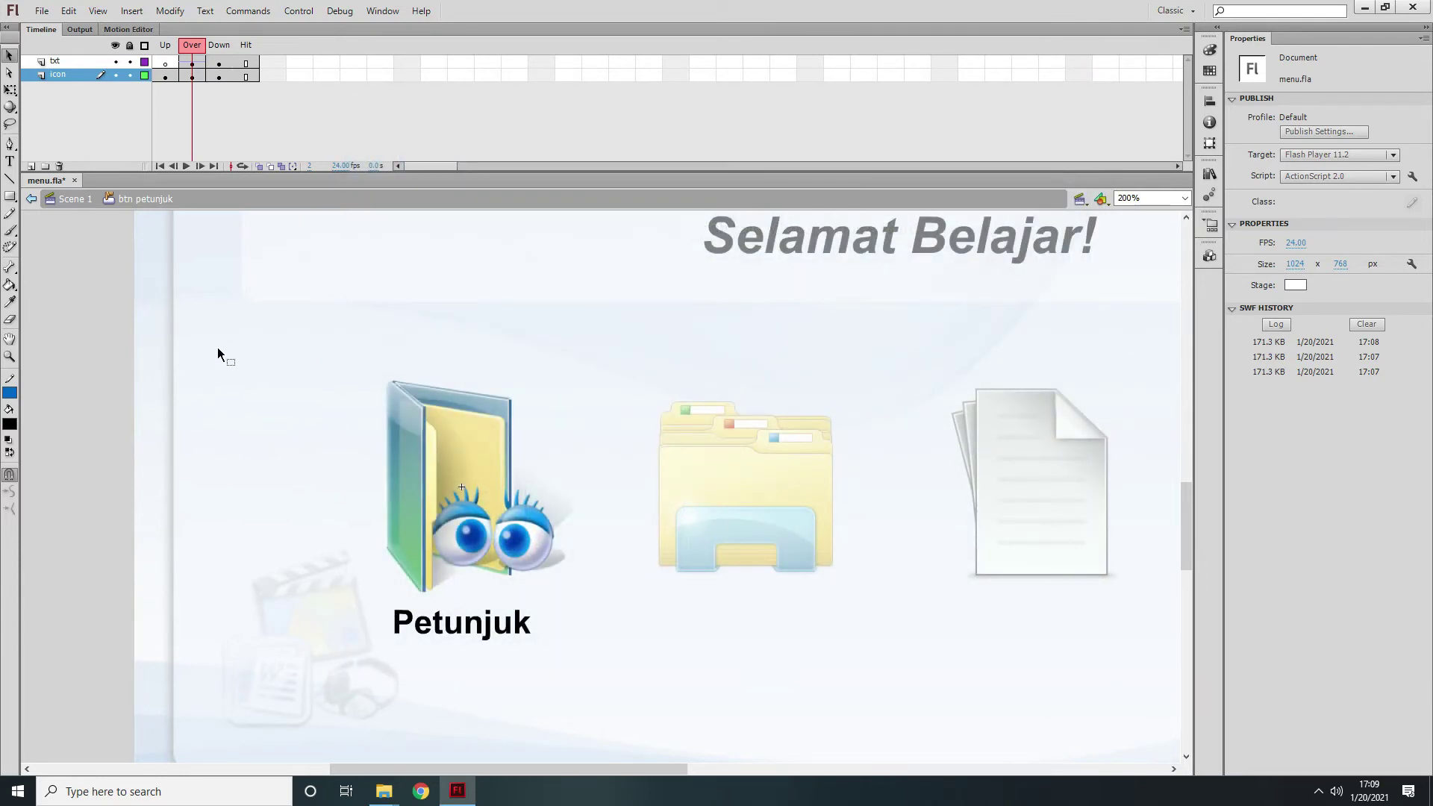
- Apply a Glow filter to the M1a folder icon in the Over frame of btn petunjuk
left_click(194, 76)
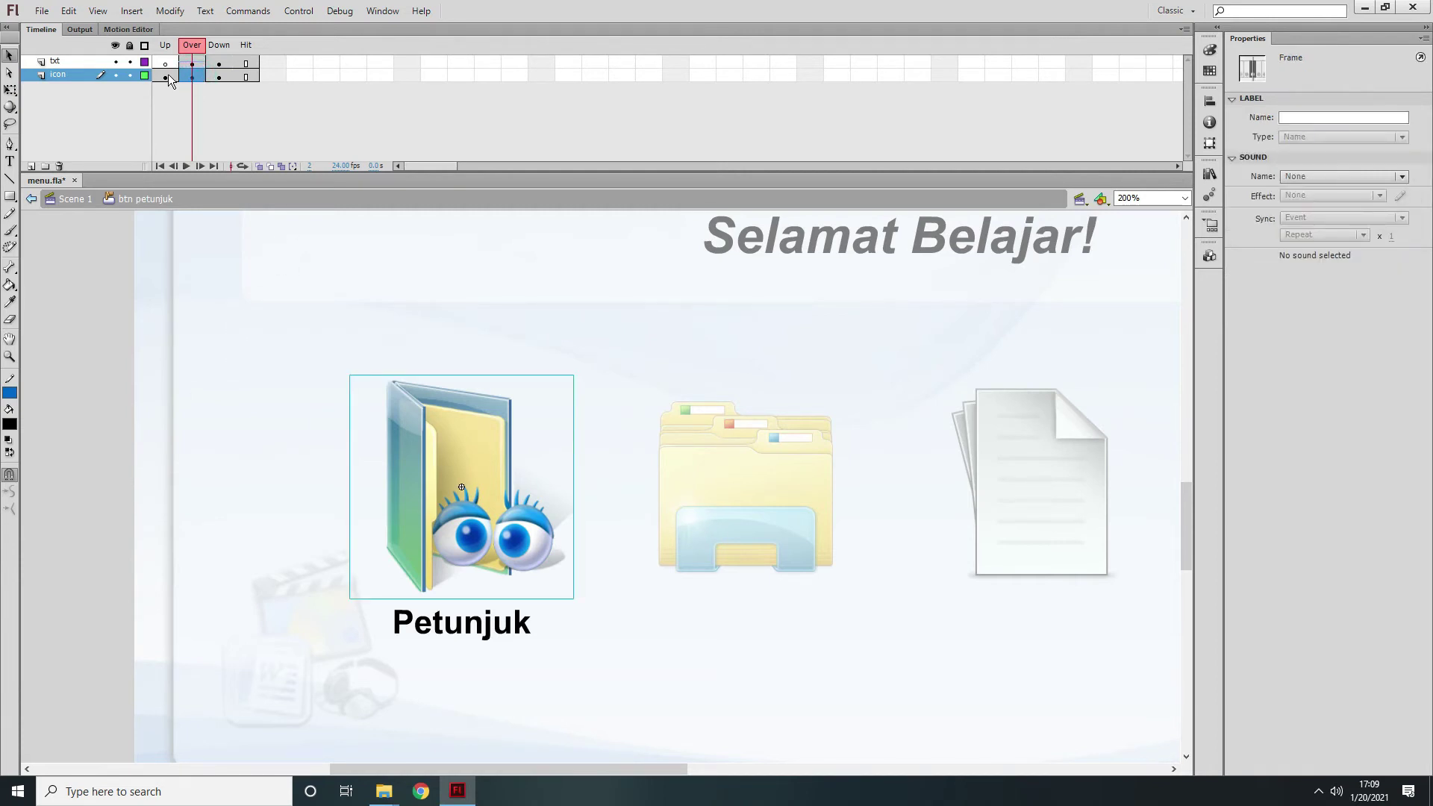
left_click(168, 76)
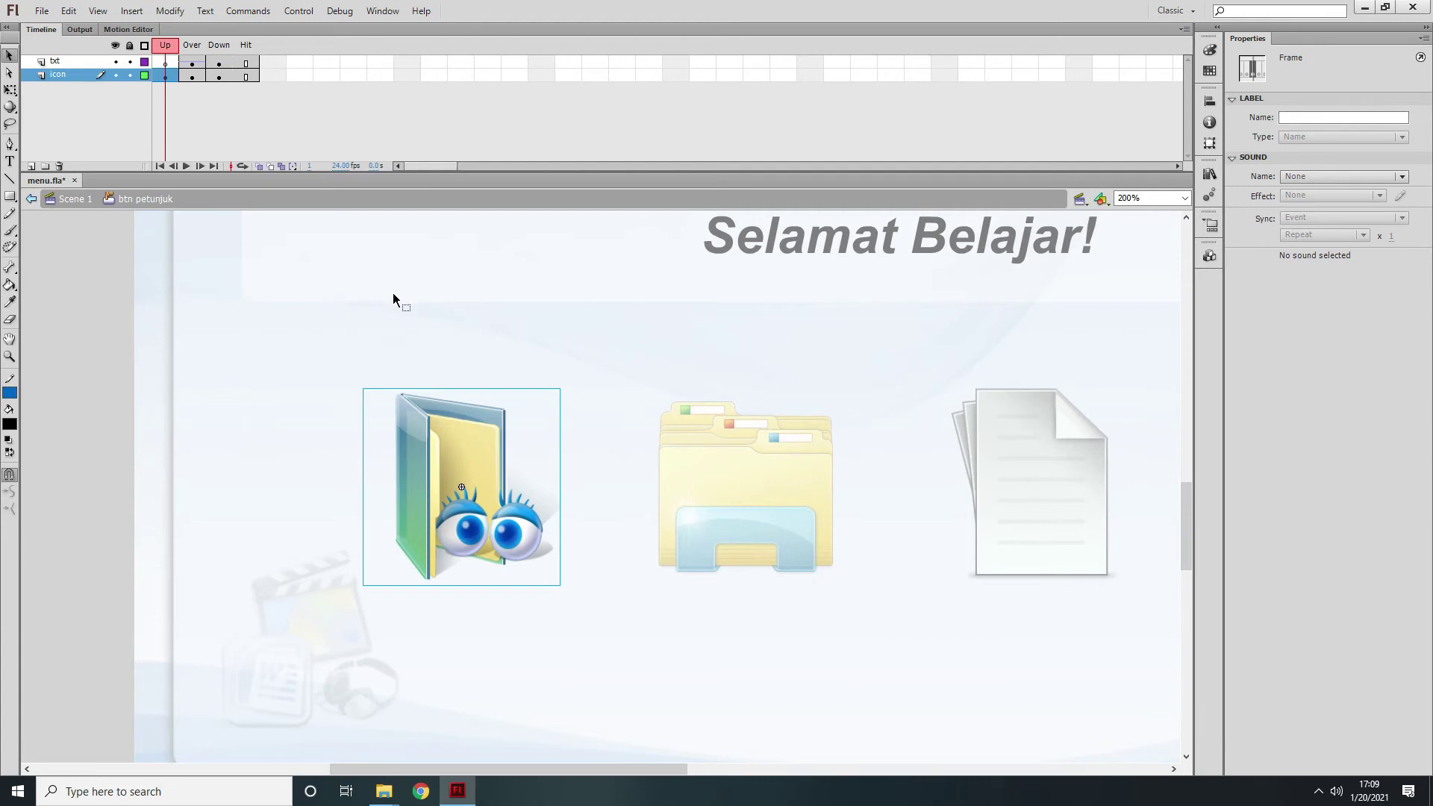
left_click(469, 442)
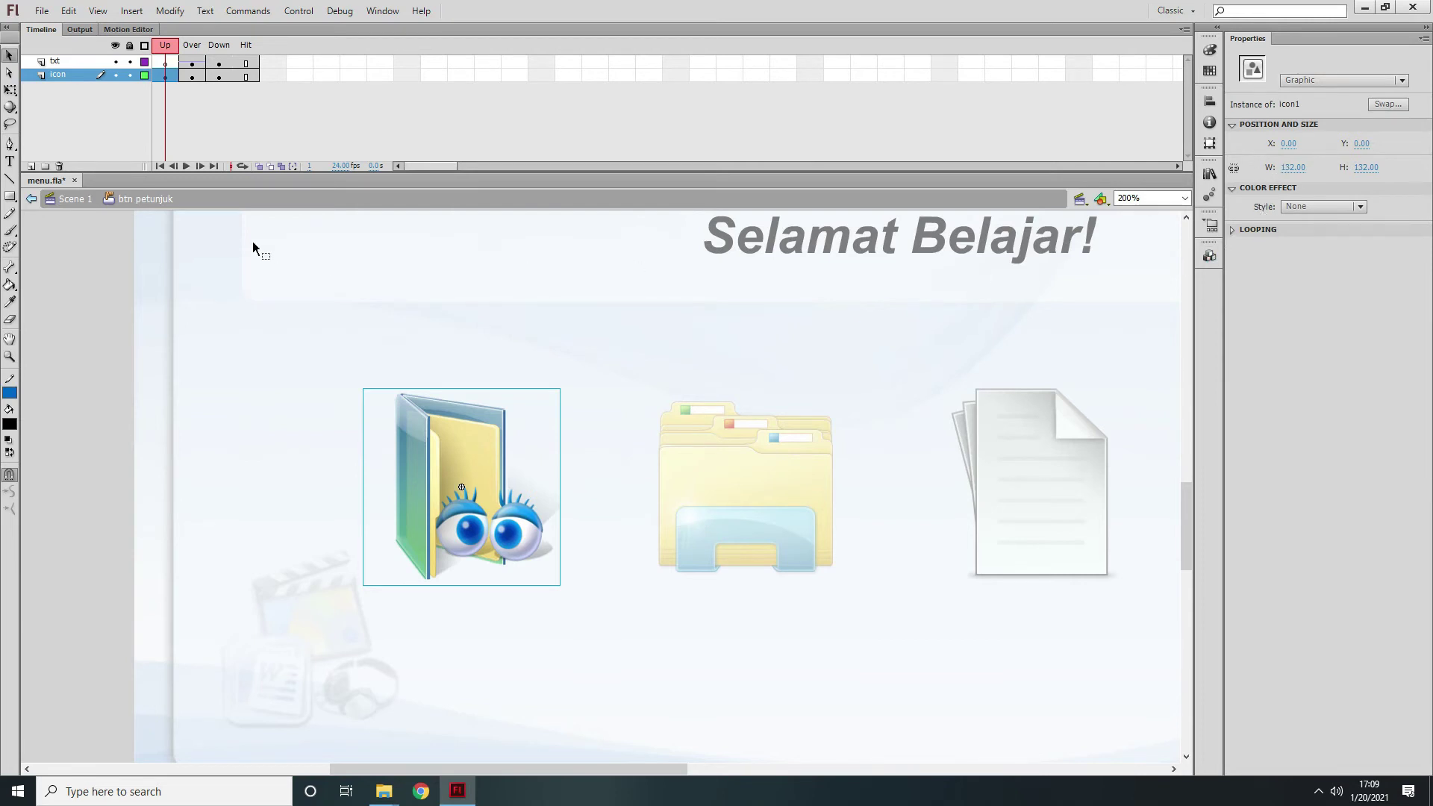
left_click(193, 77)
left_click(460, 439)
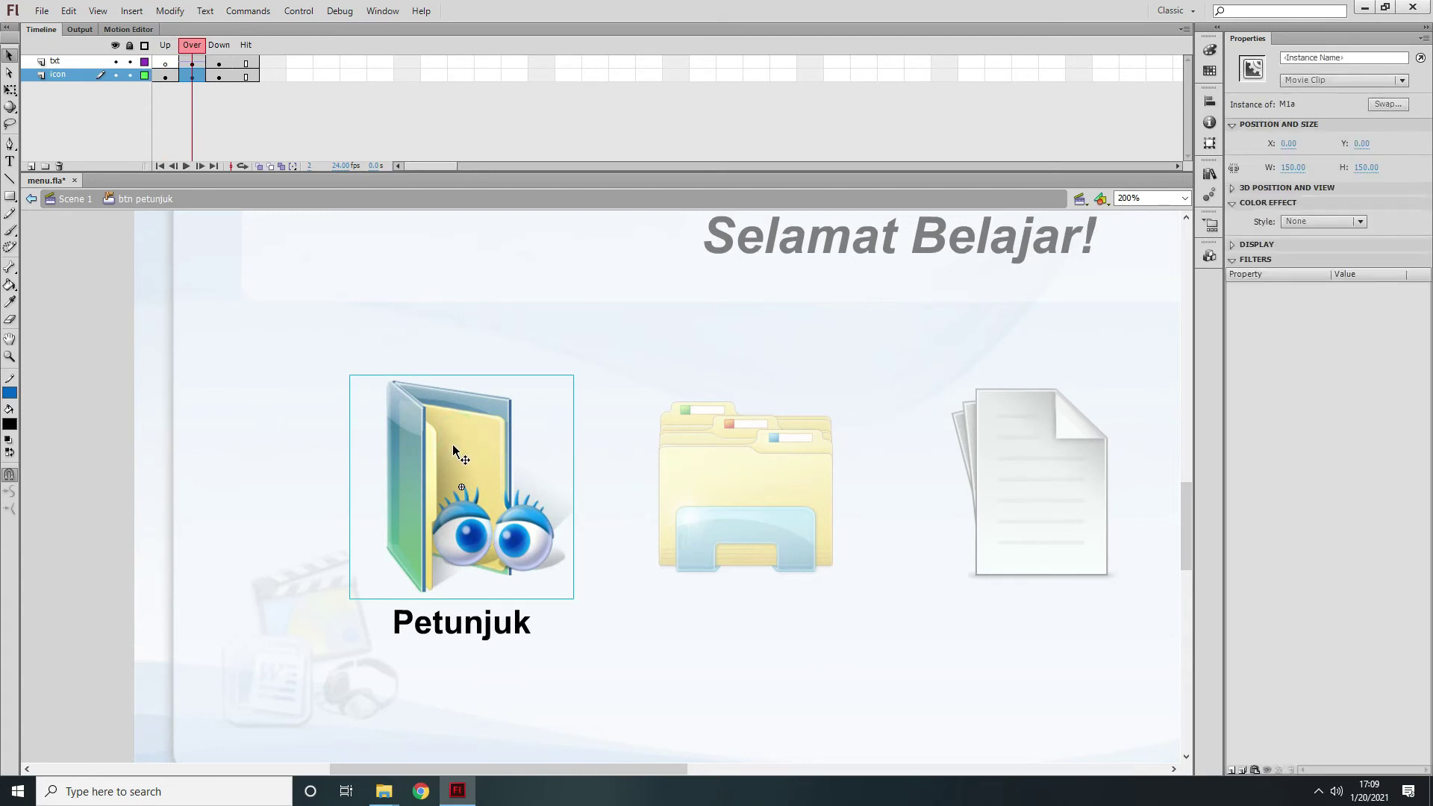
left_click(1232, 260)
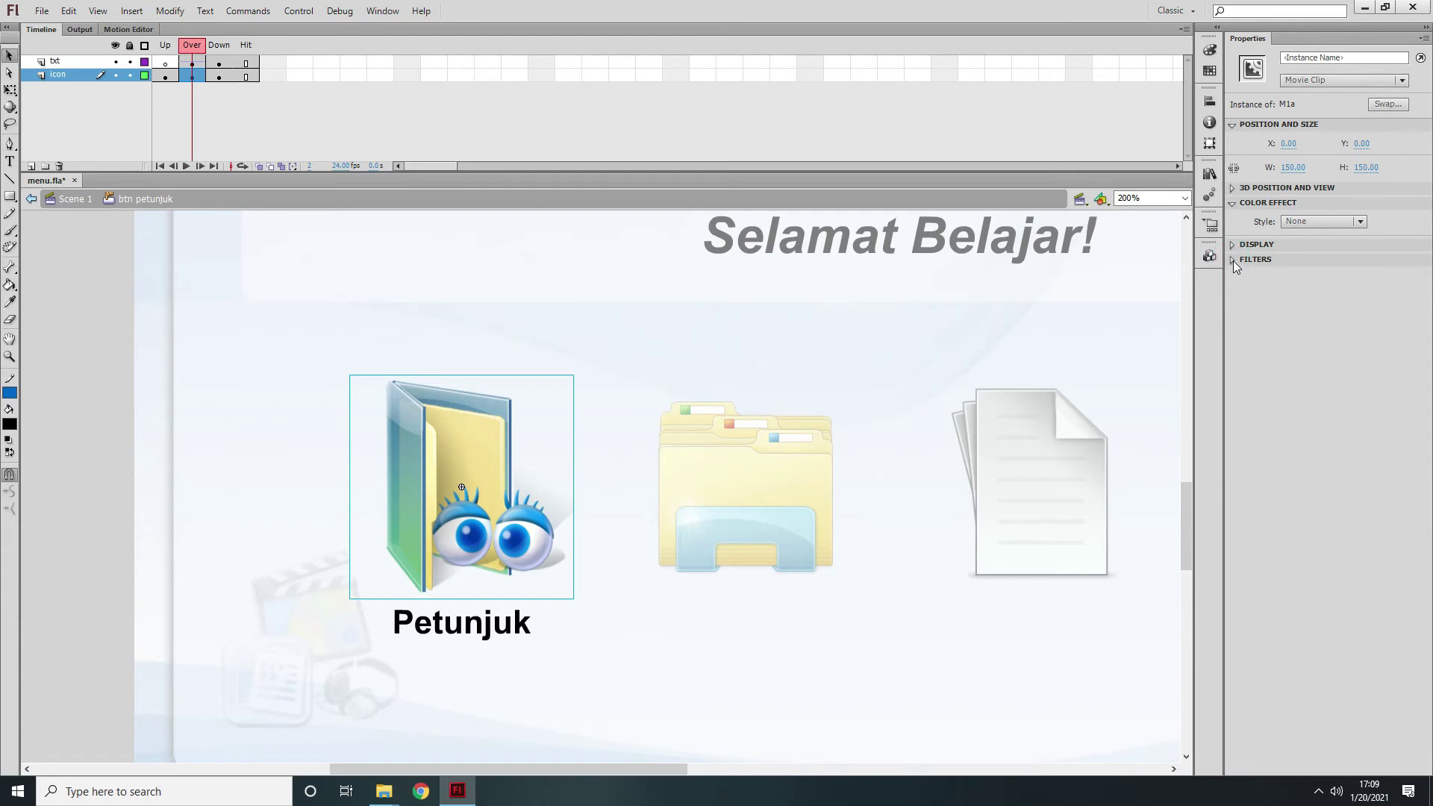
left_click(1234, 261)
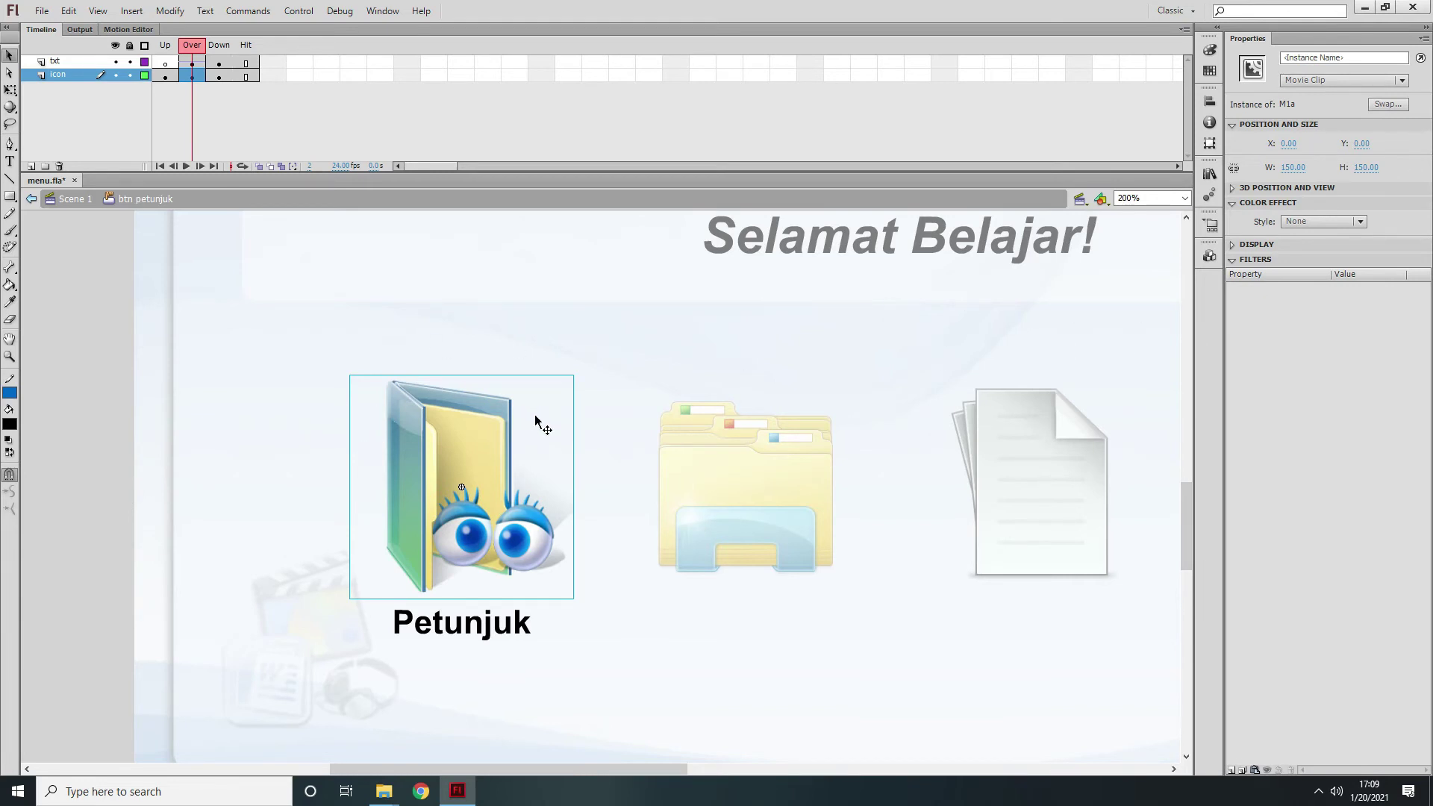
left_click(1233, 771)
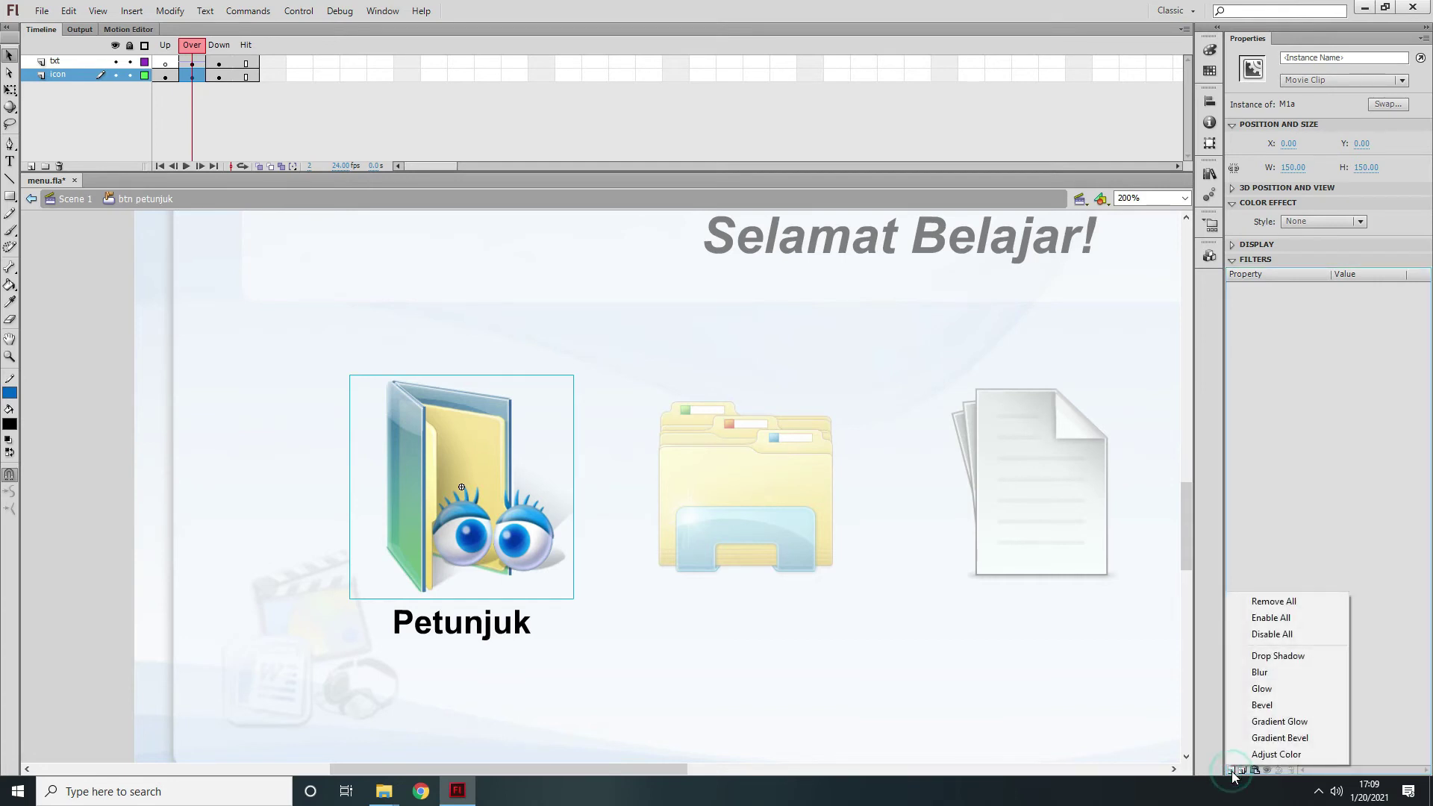
left_click(1232, 771)
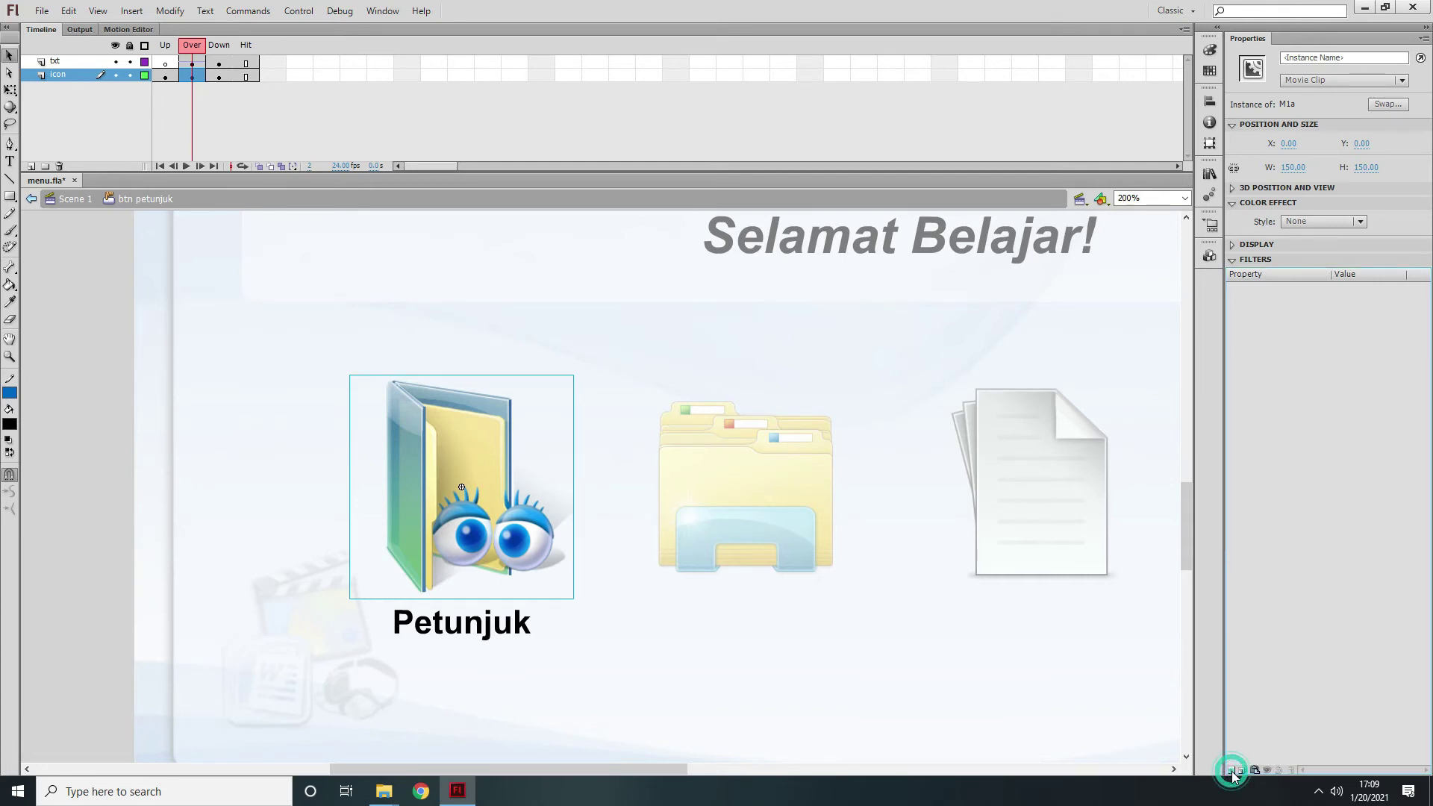
left_click(1232, 772)
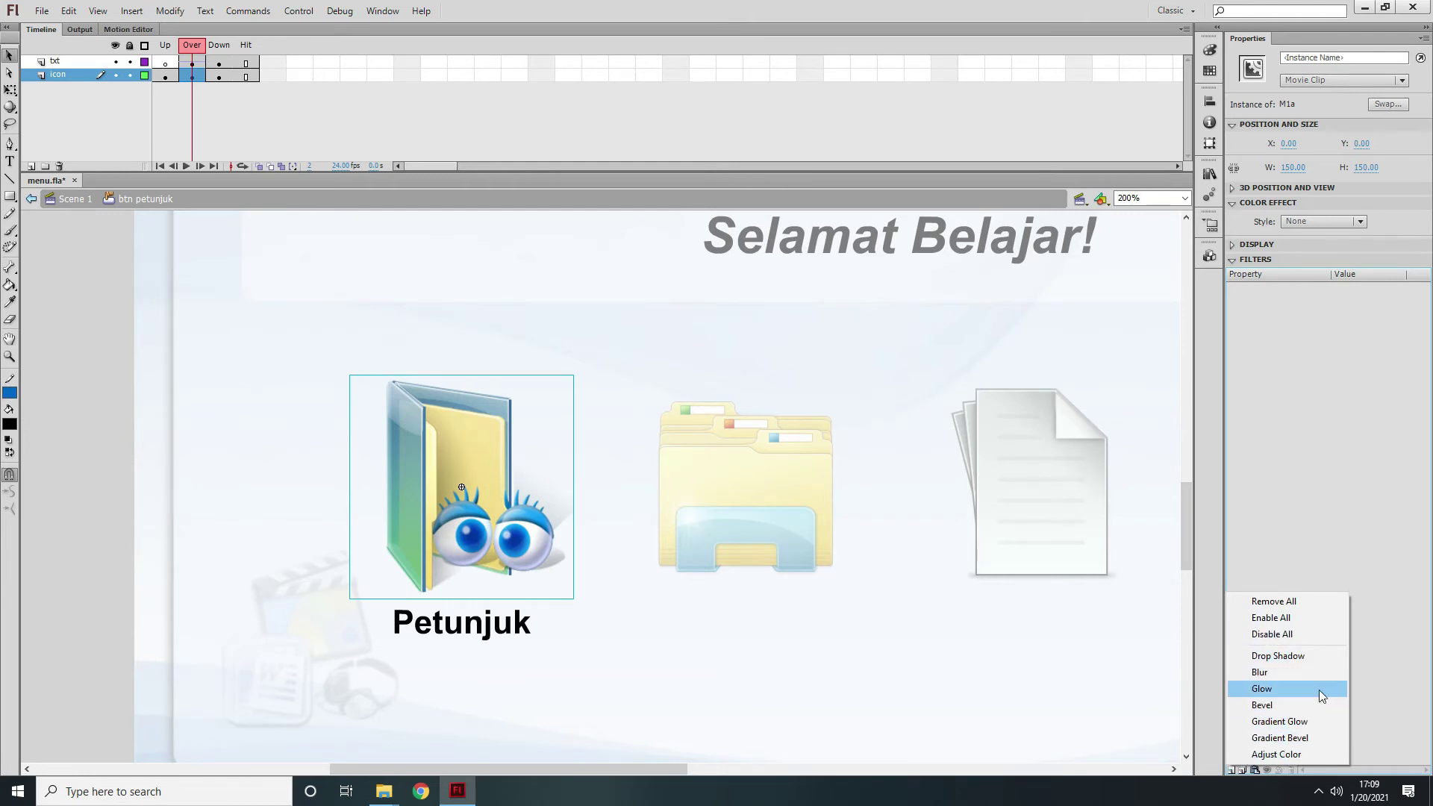
left_click(1273, 691)
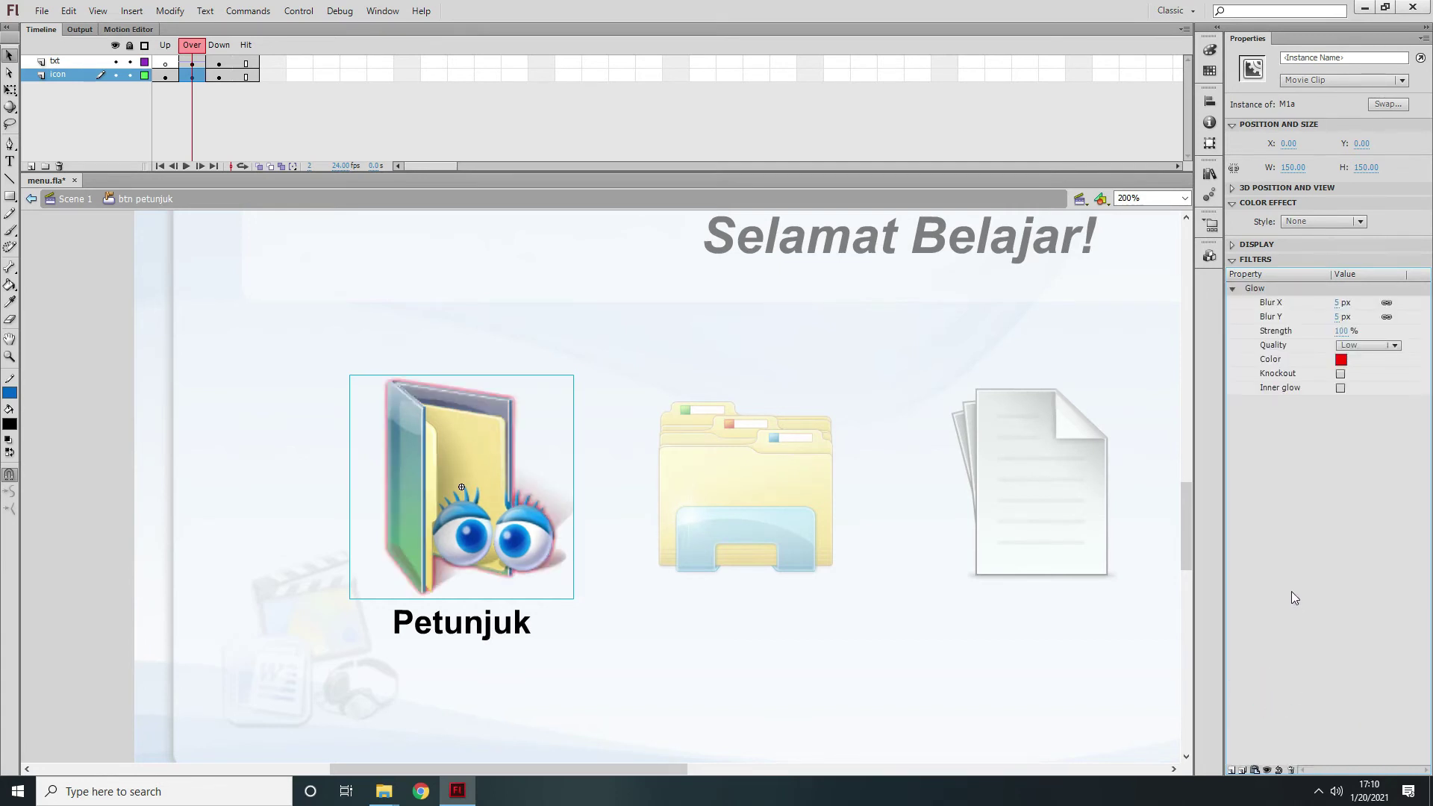
- Set the M1a glow's blur to 15 px, its quality to High and its colour to #FF3300
left_click(1339, 316)
type("16")
key("Return")
key("Down")
key("Down")
key("Down")
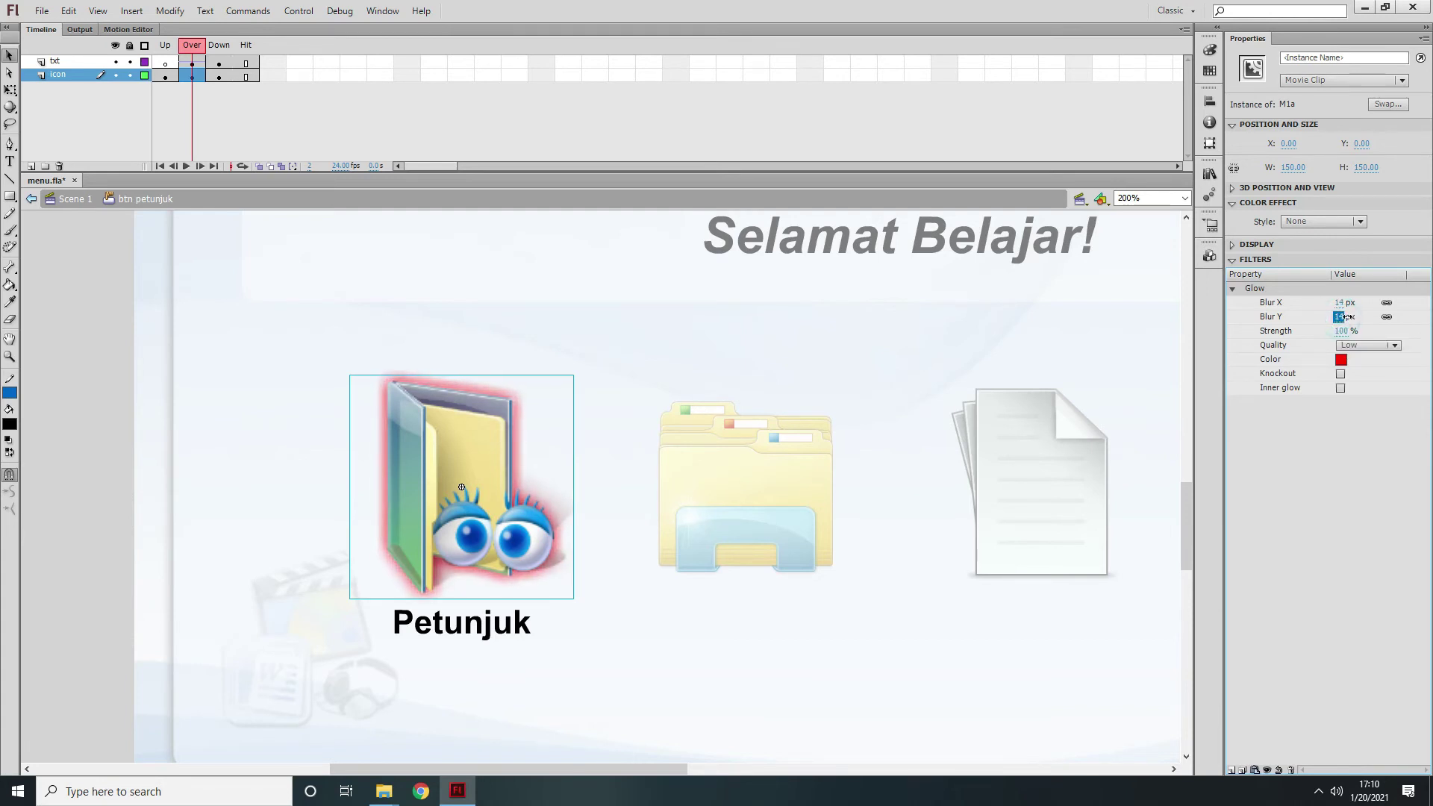
key("Up")
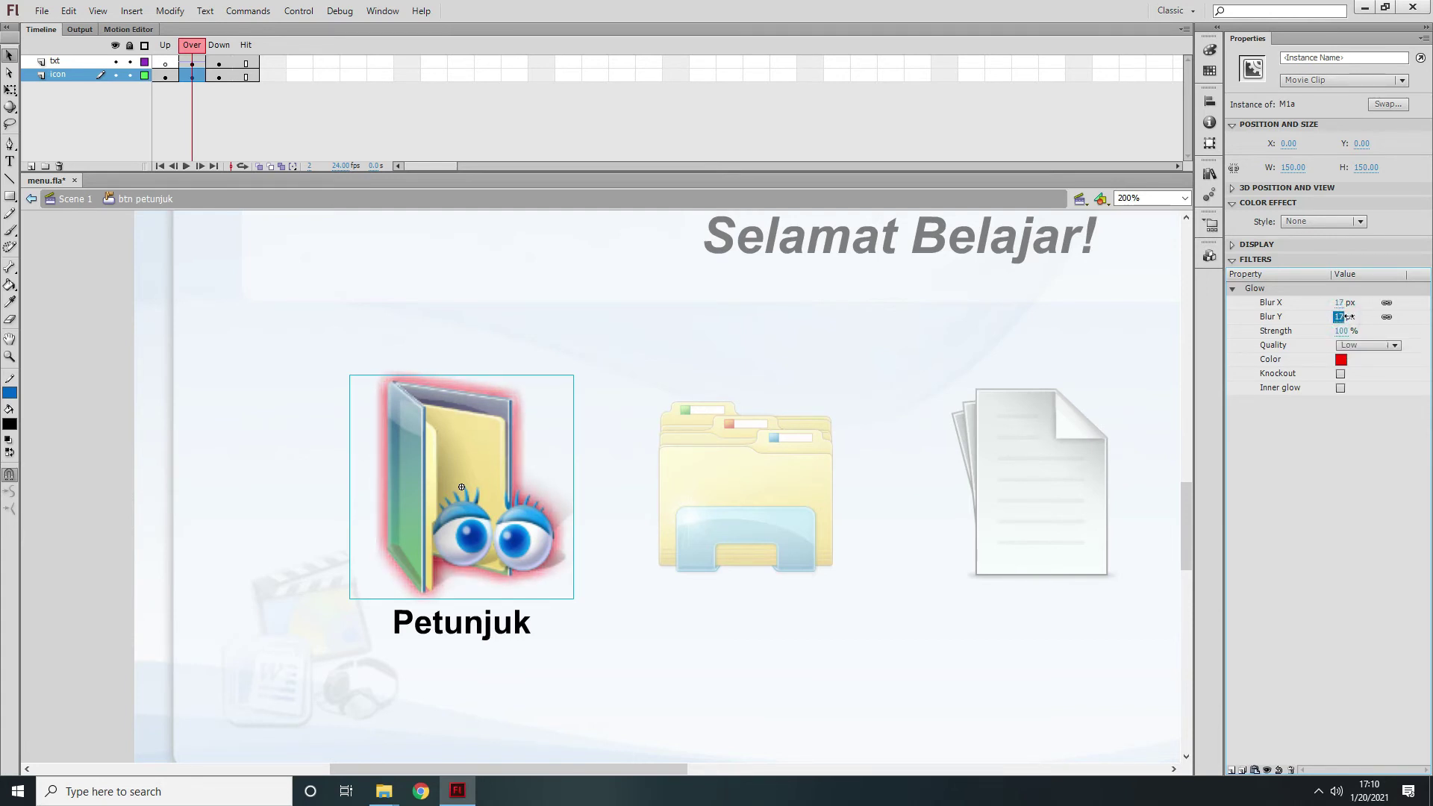
key("Down")
key("Up")
key("Up")
left_click(1370, 394)
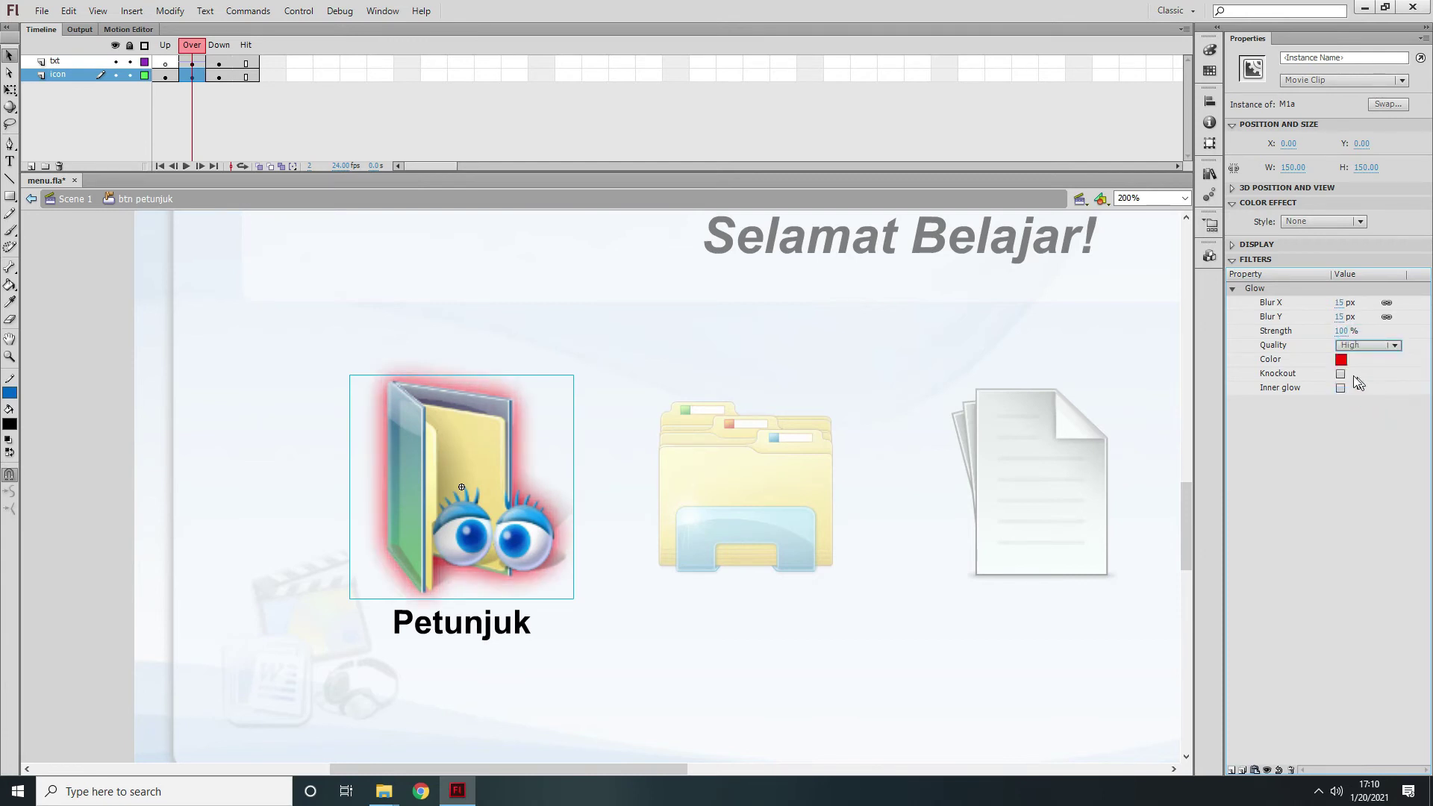
left_click(1342, 360)
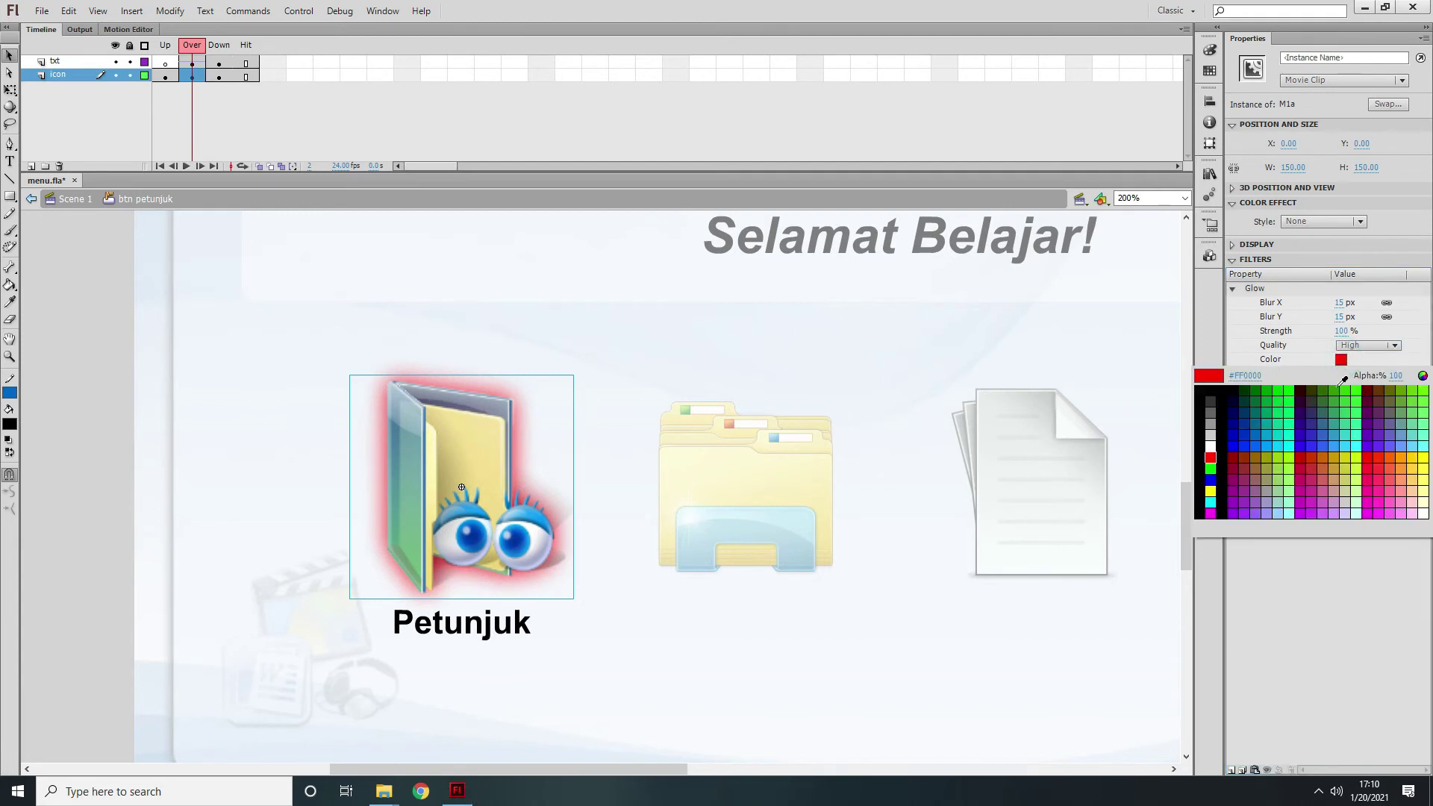
left_click(1383, 452)
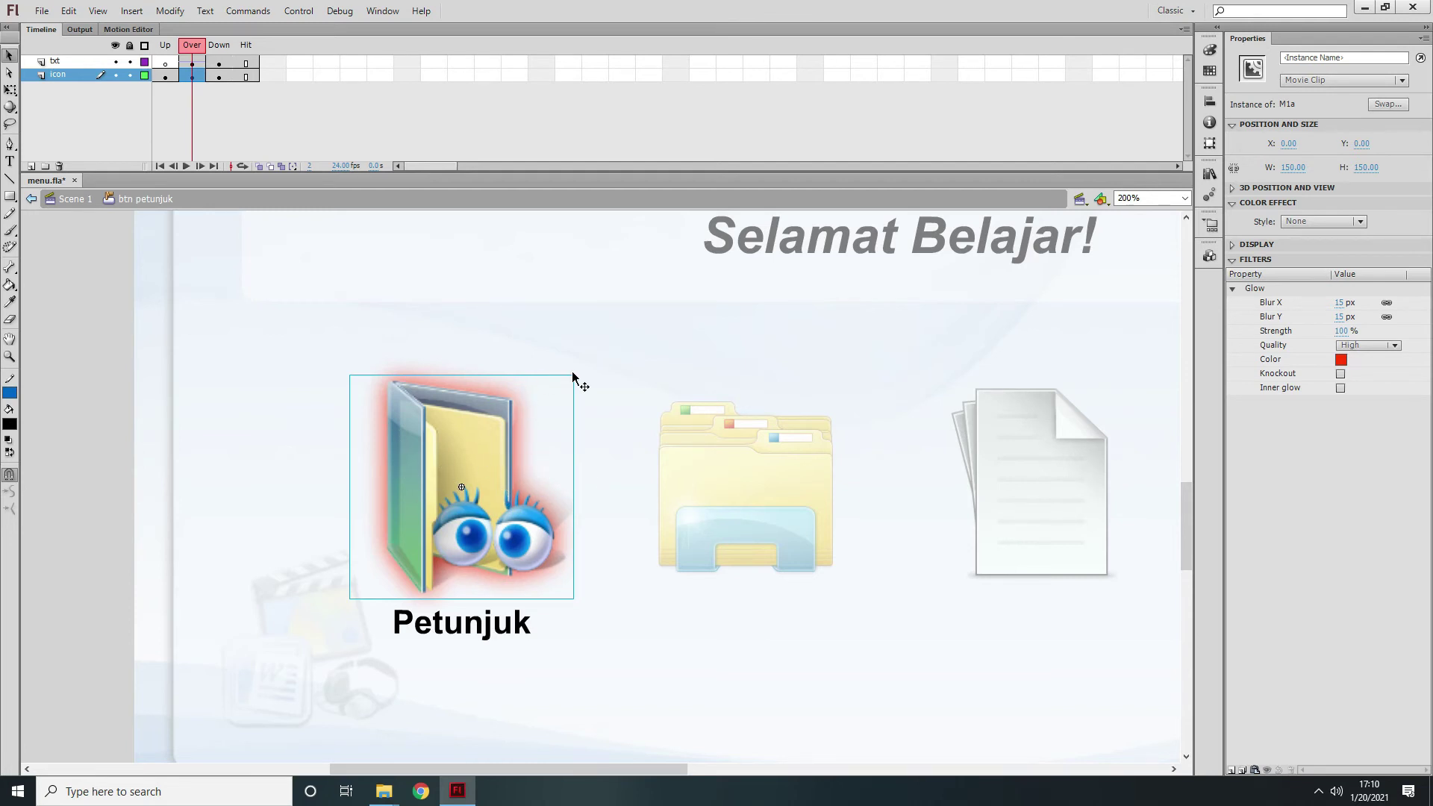
- Apply a Glow filter to the M1b folder icon in the Down frame
left_click(220, 77)
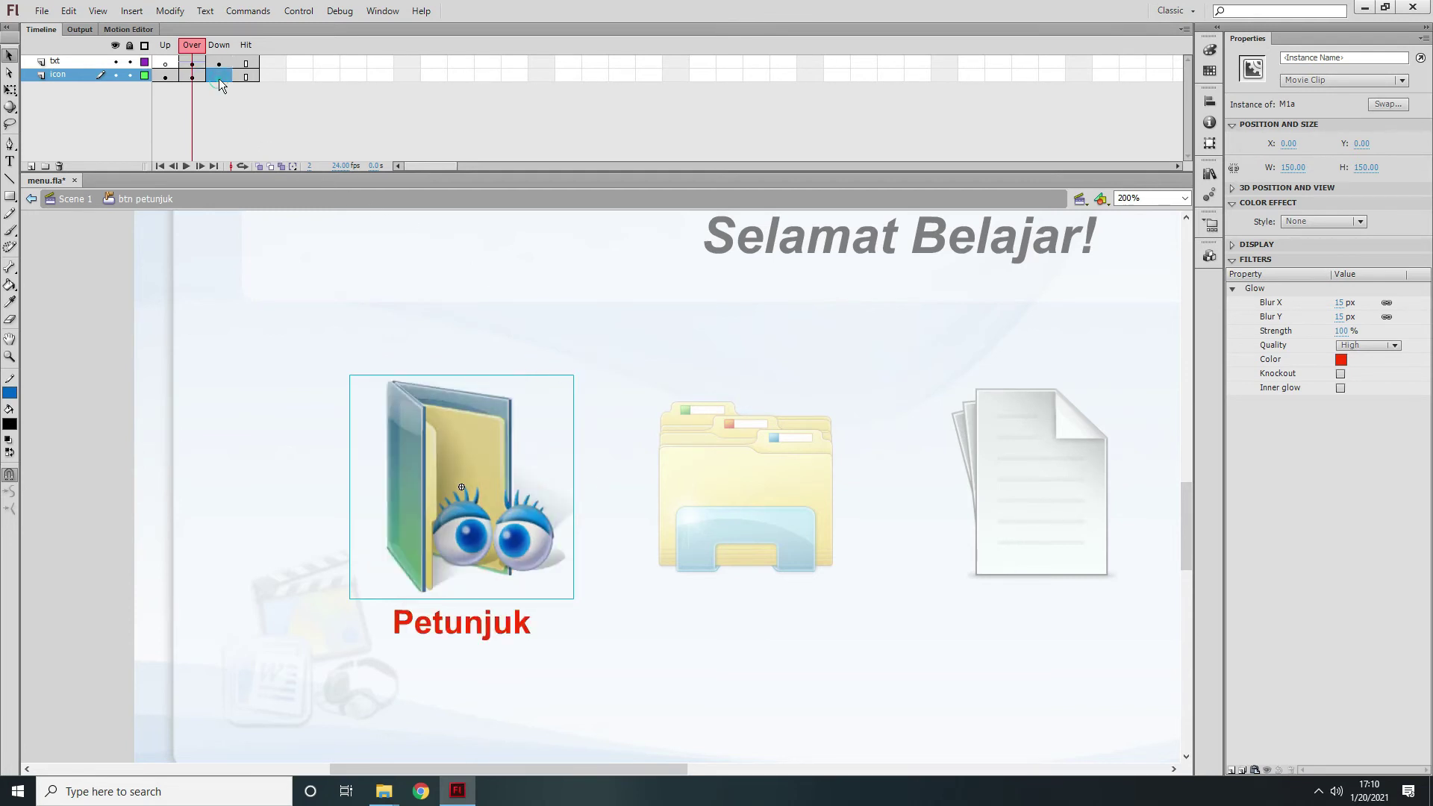
left_click(439, 450)
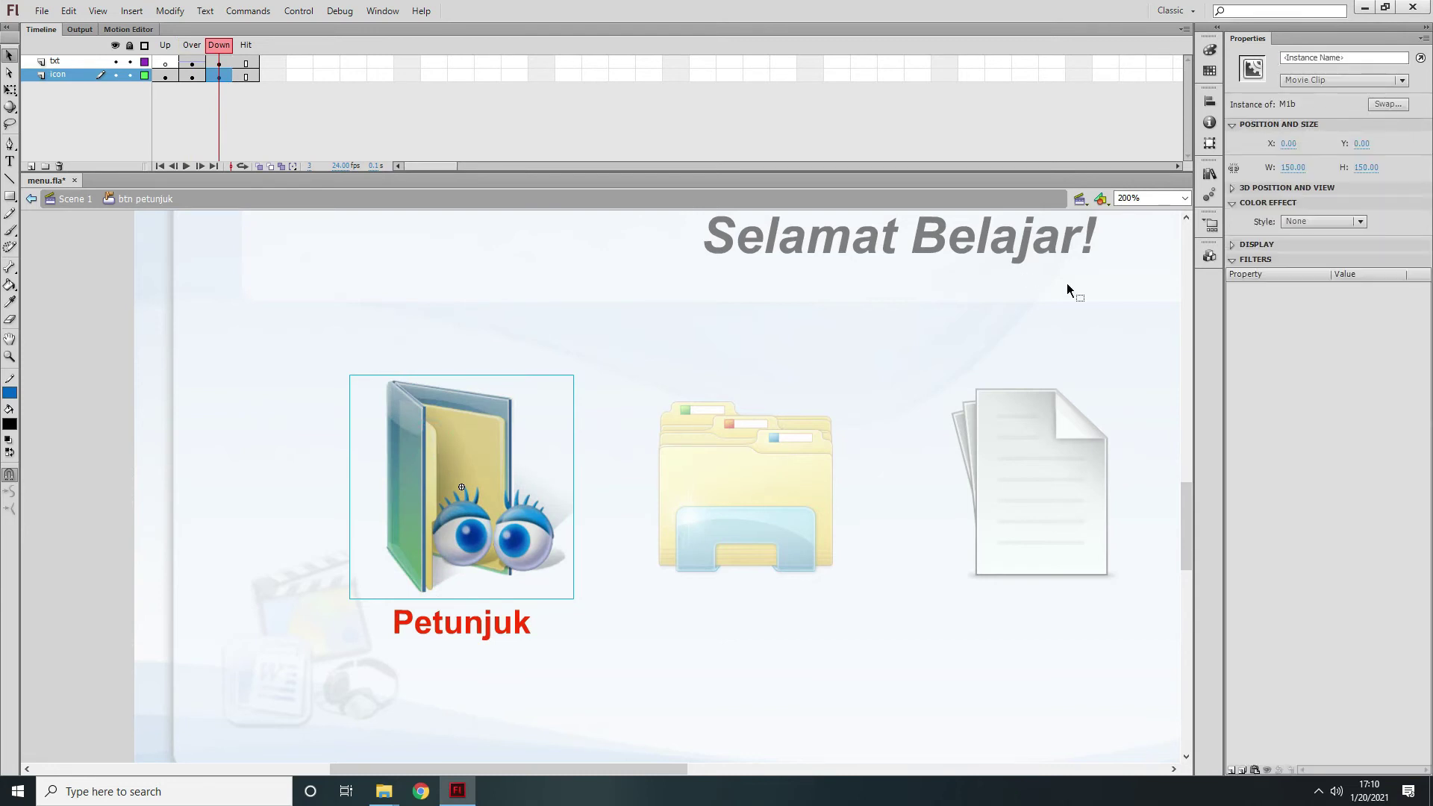
left_click(1231, 770)
left_click(1272, 693)
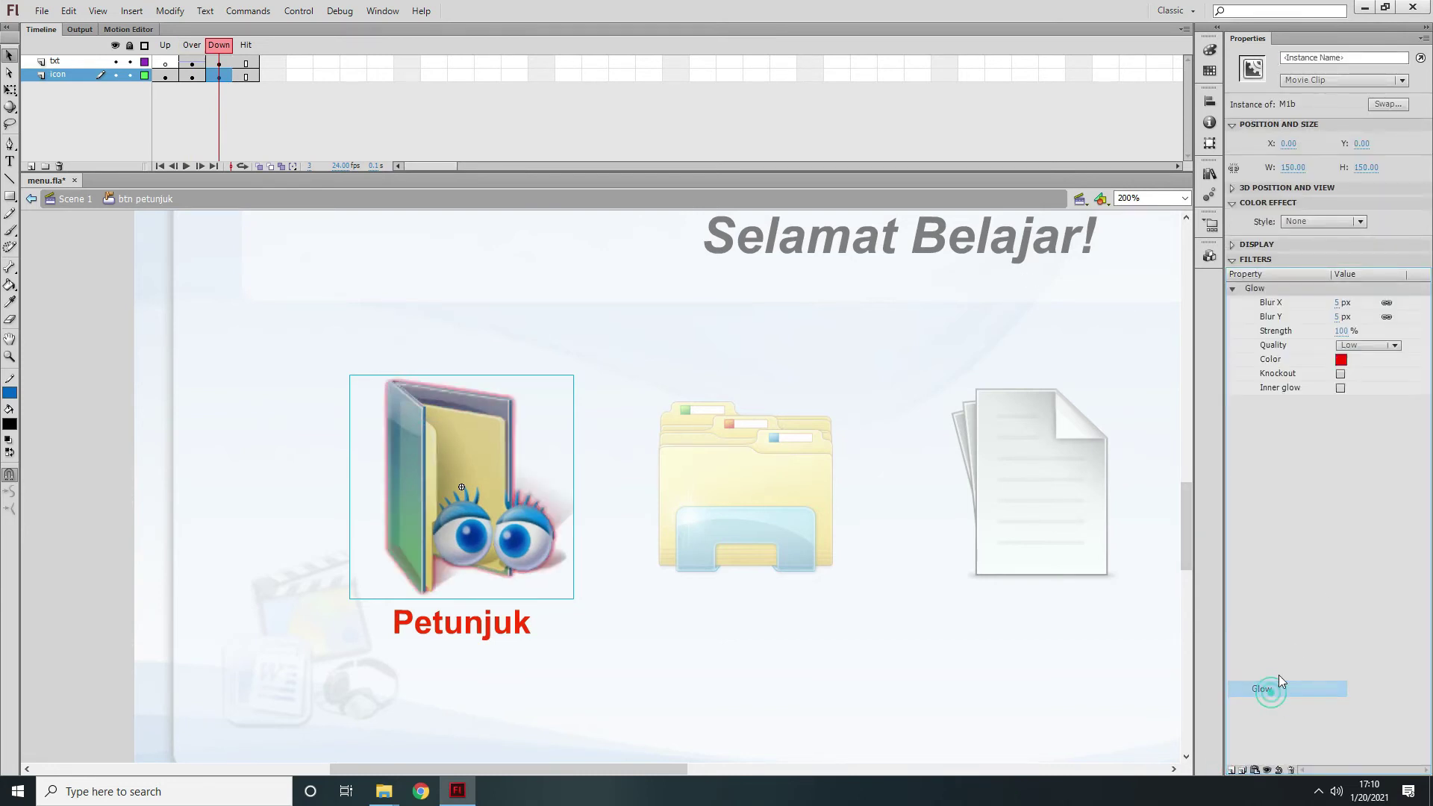
- Set the M1b glow's blur to 30 px, its quality to High and its colour to #FF3300
left_click_drag(1344, 321, 1365, 317)
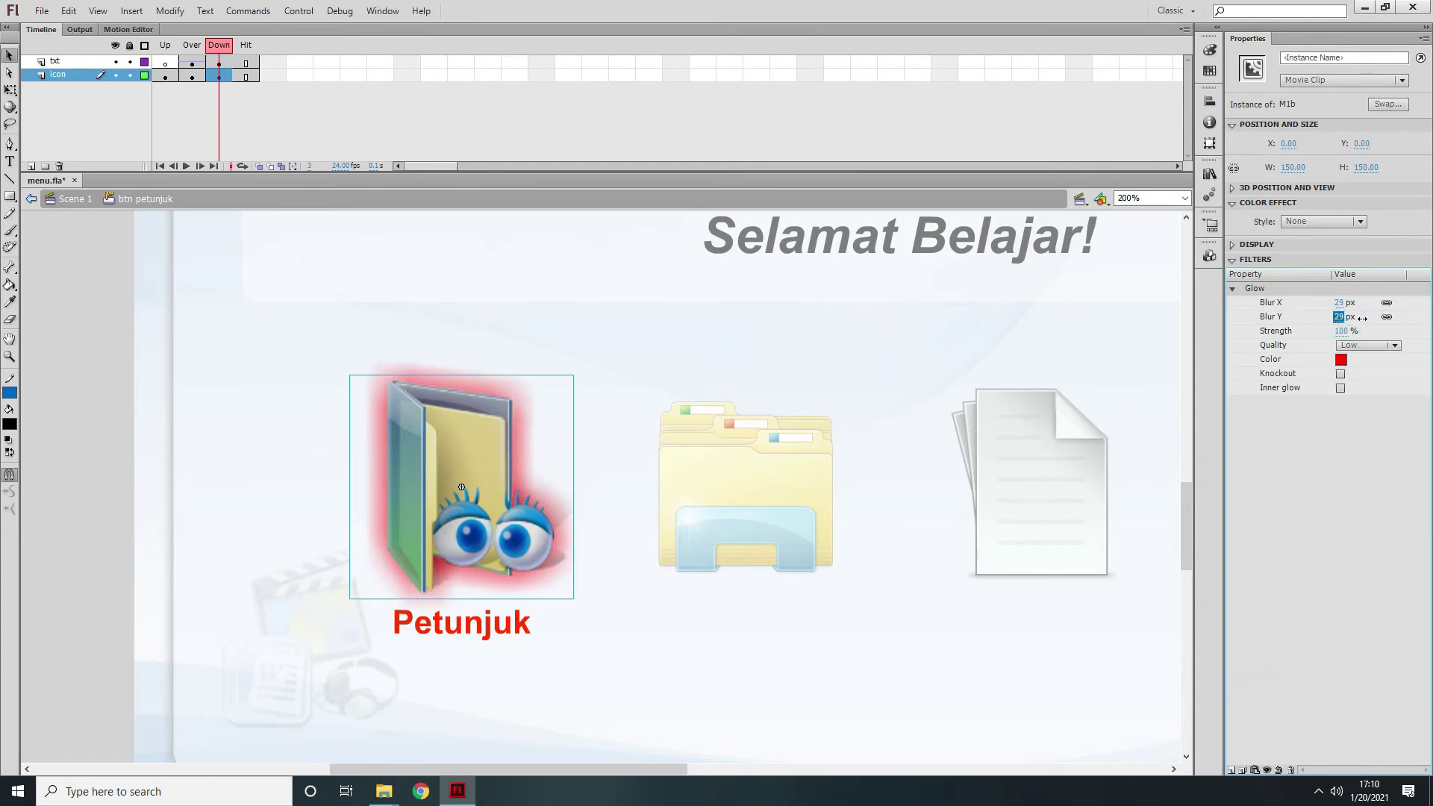
left_click(1389, 347)
left_click(1368, 394)
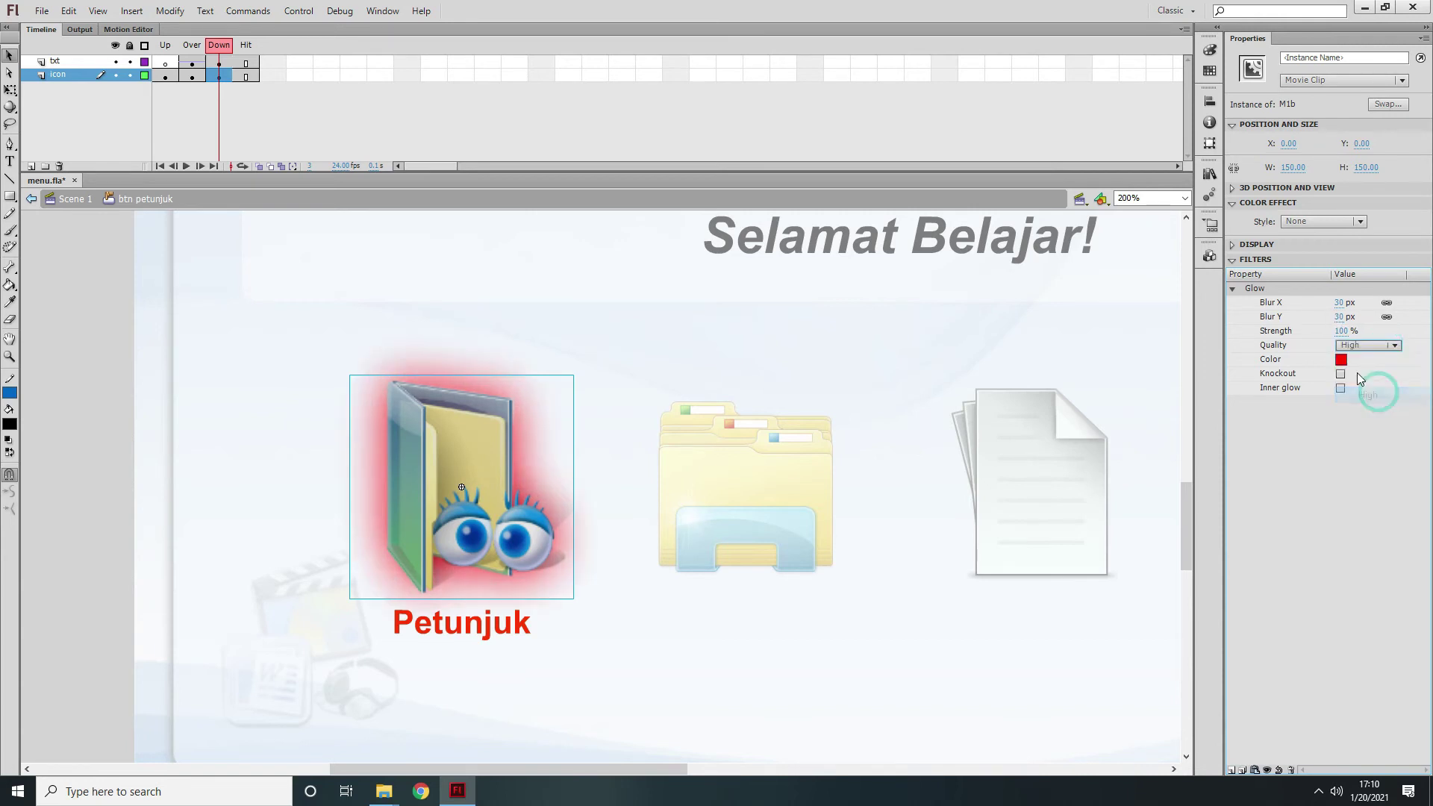
left_click(1342, 359)
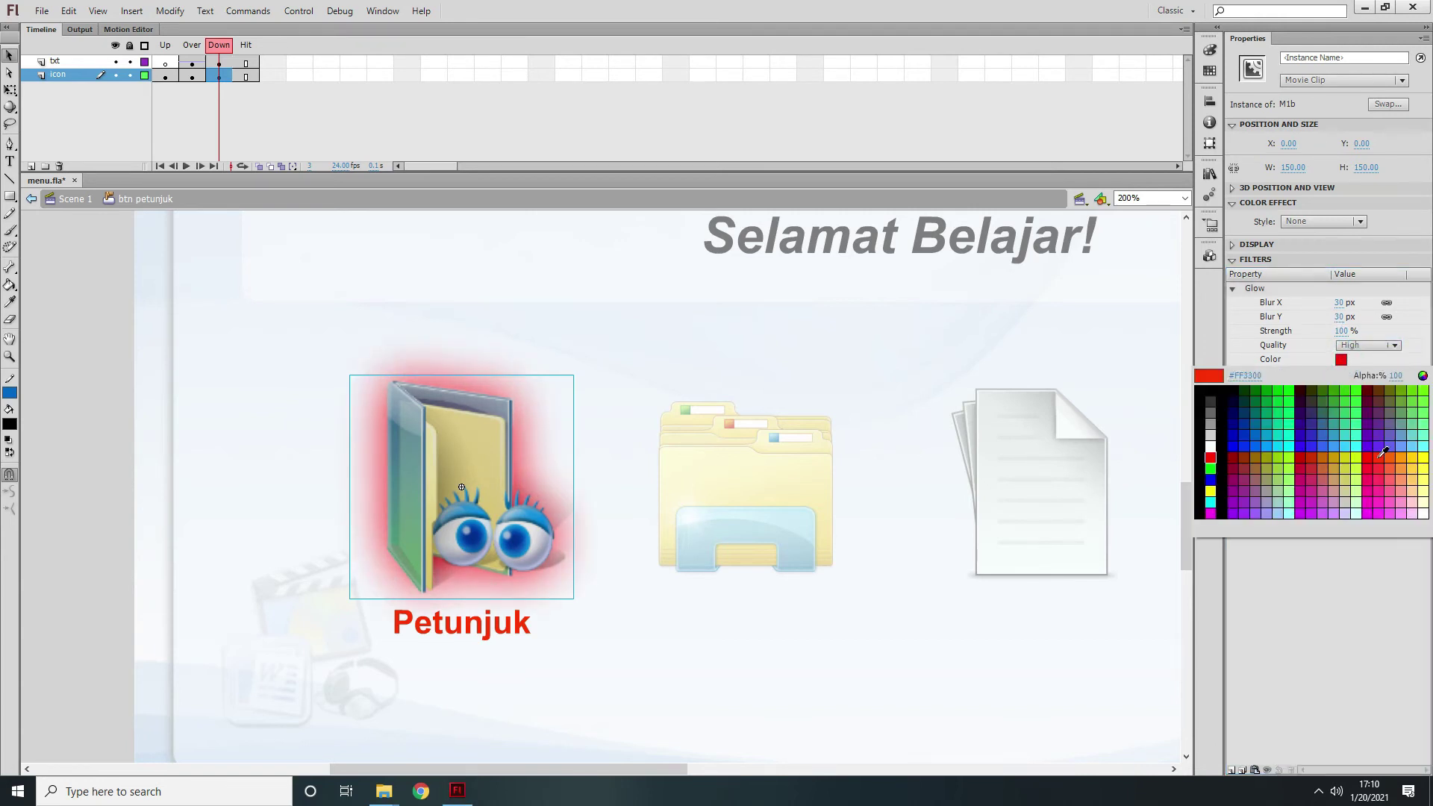
left_click(1378, 457)
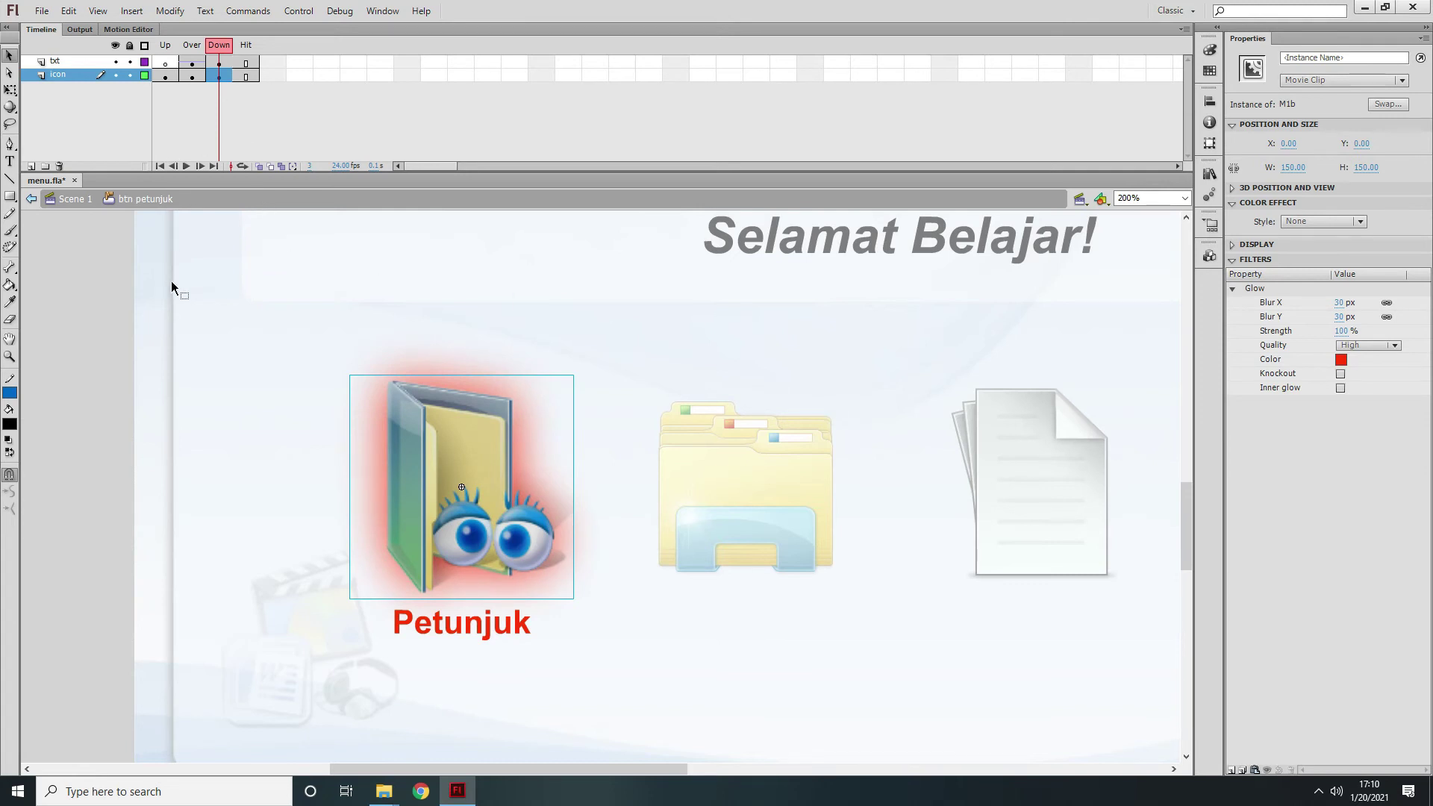
- Save the file and test the movie, trying the Petunjuk button's glow before closing the preview
key("ctrl+s")
key("ctrl+Return")
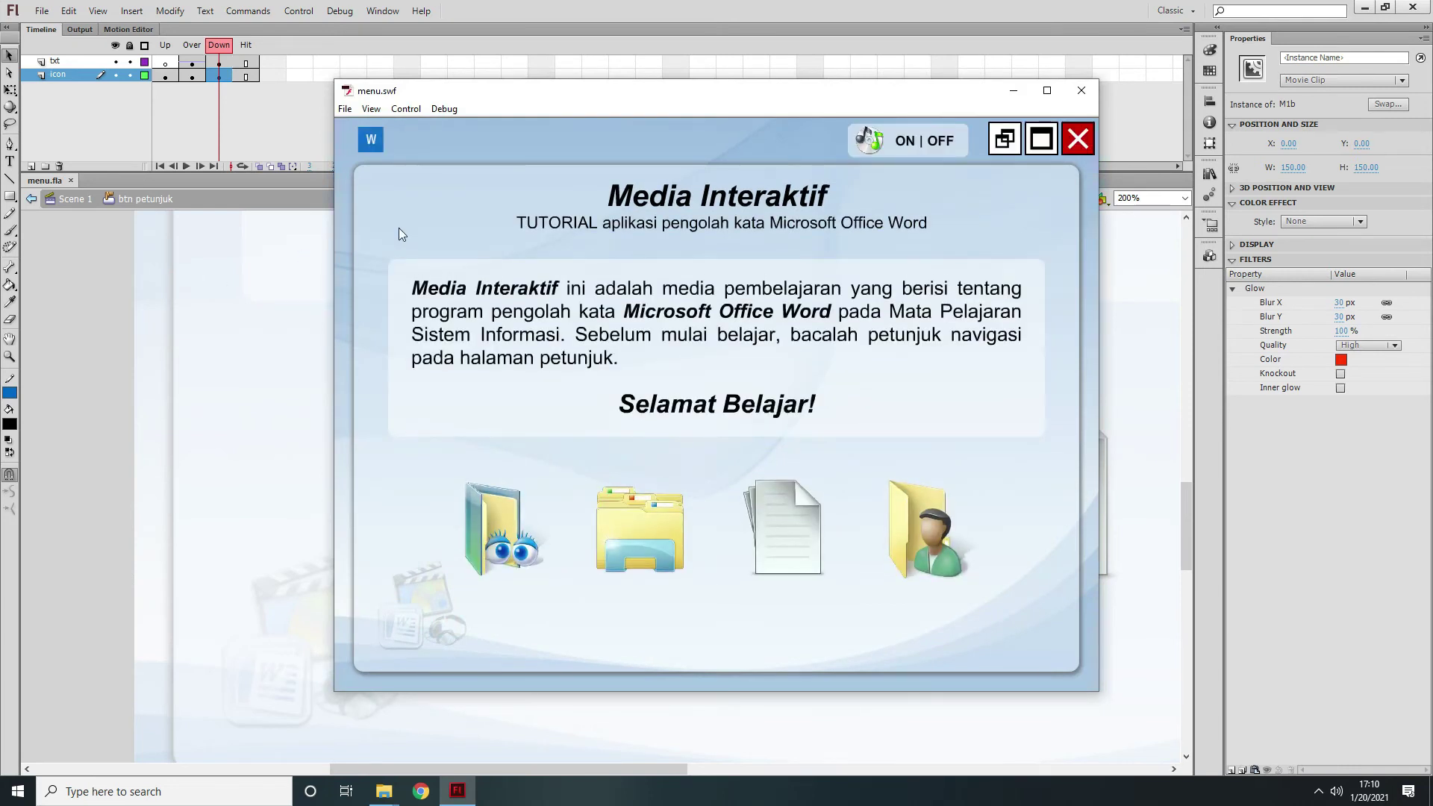
left_click(488, 513)
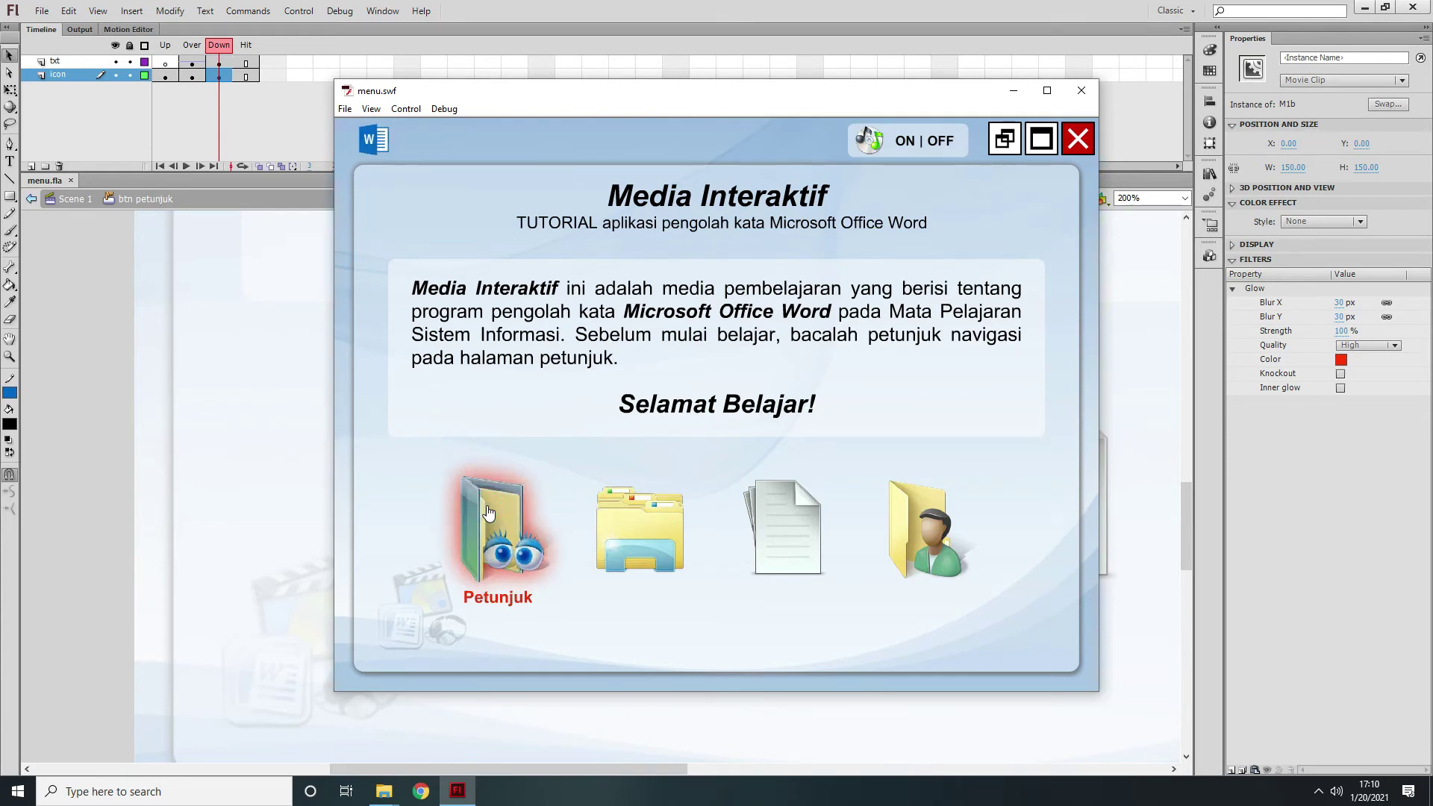
left_click(489, 513)
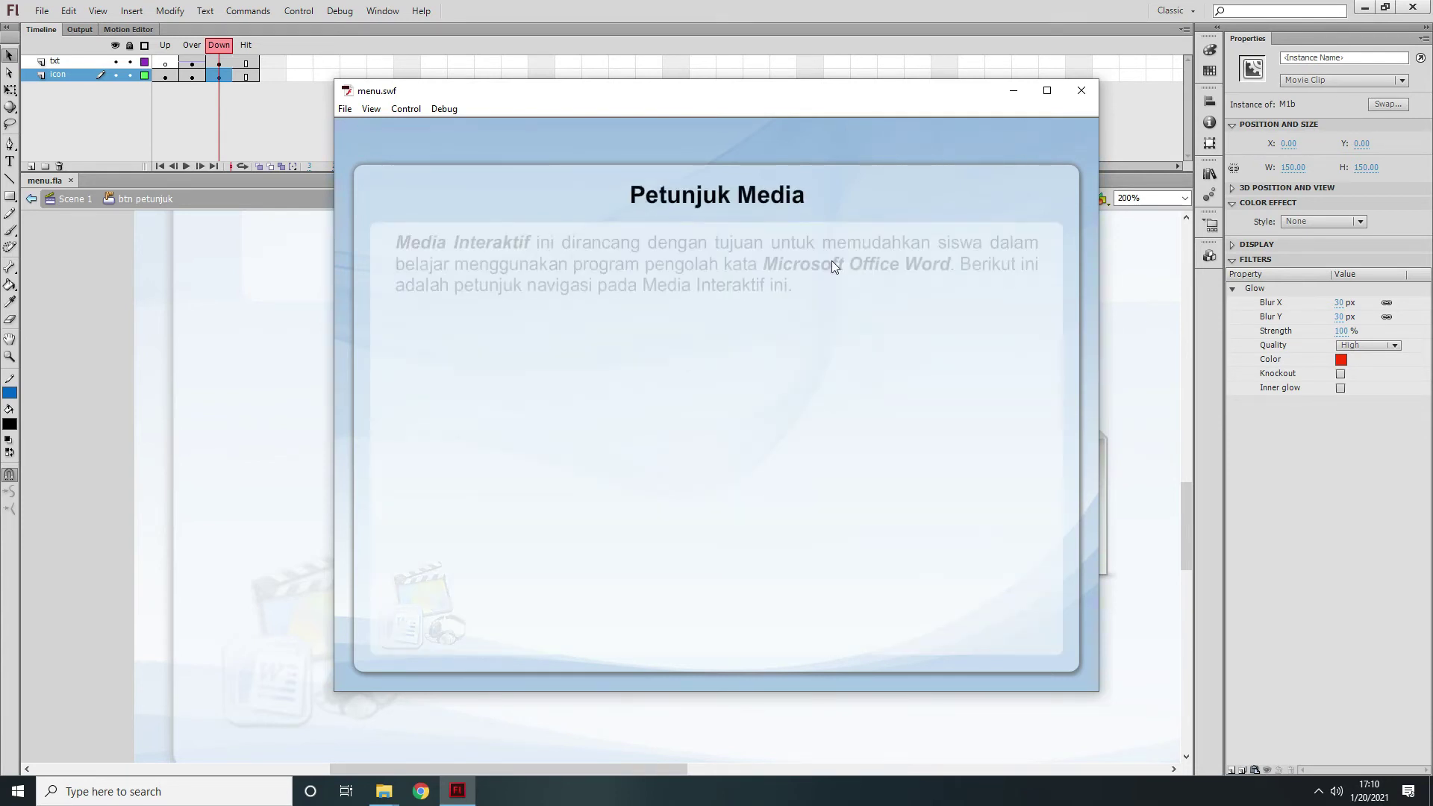
left_click(1082, 91)
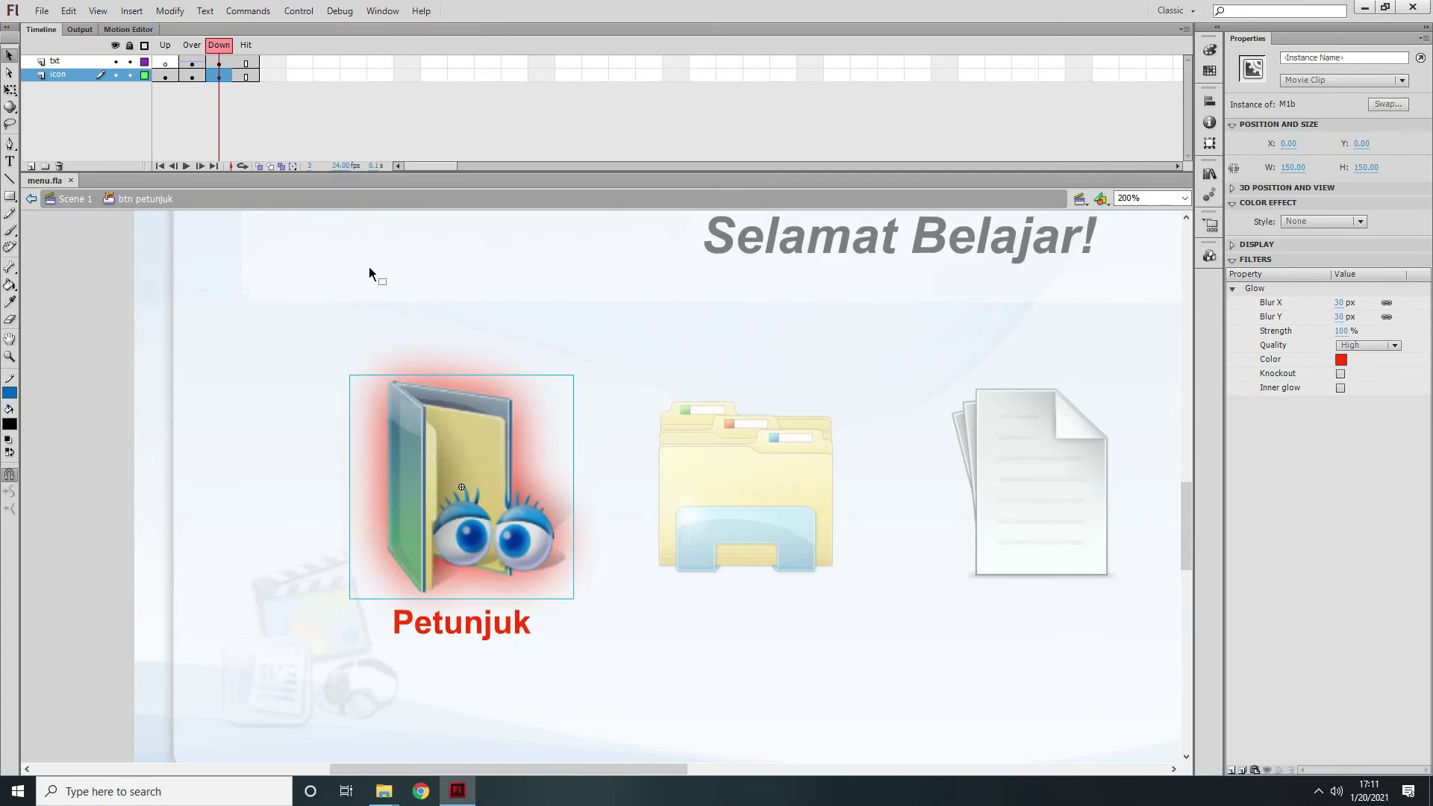
- Open btn materi from Scene 1 and convert its Over frame icon into a movie clip symbol named M2a
left_click(73, 199)
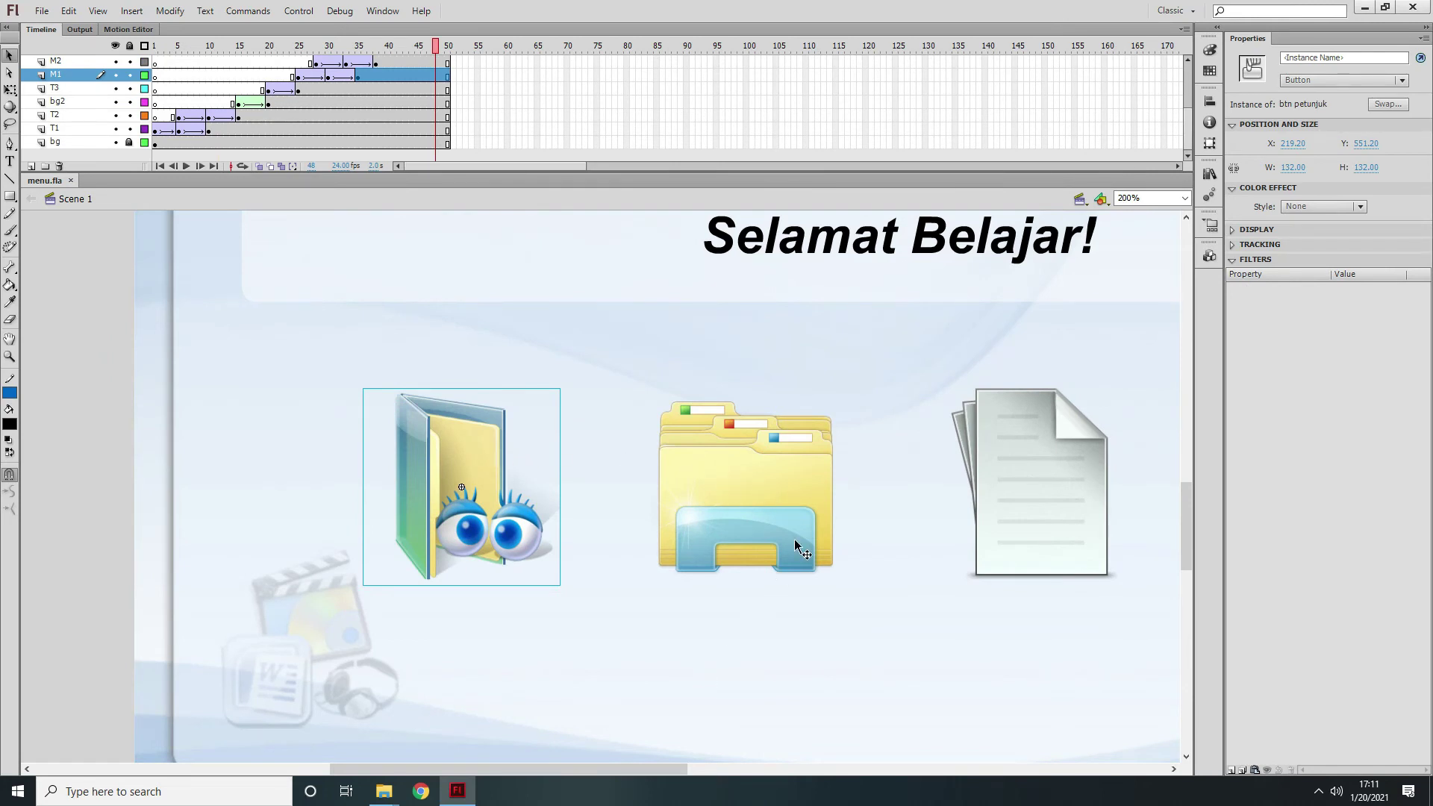
left_click(797, 489)
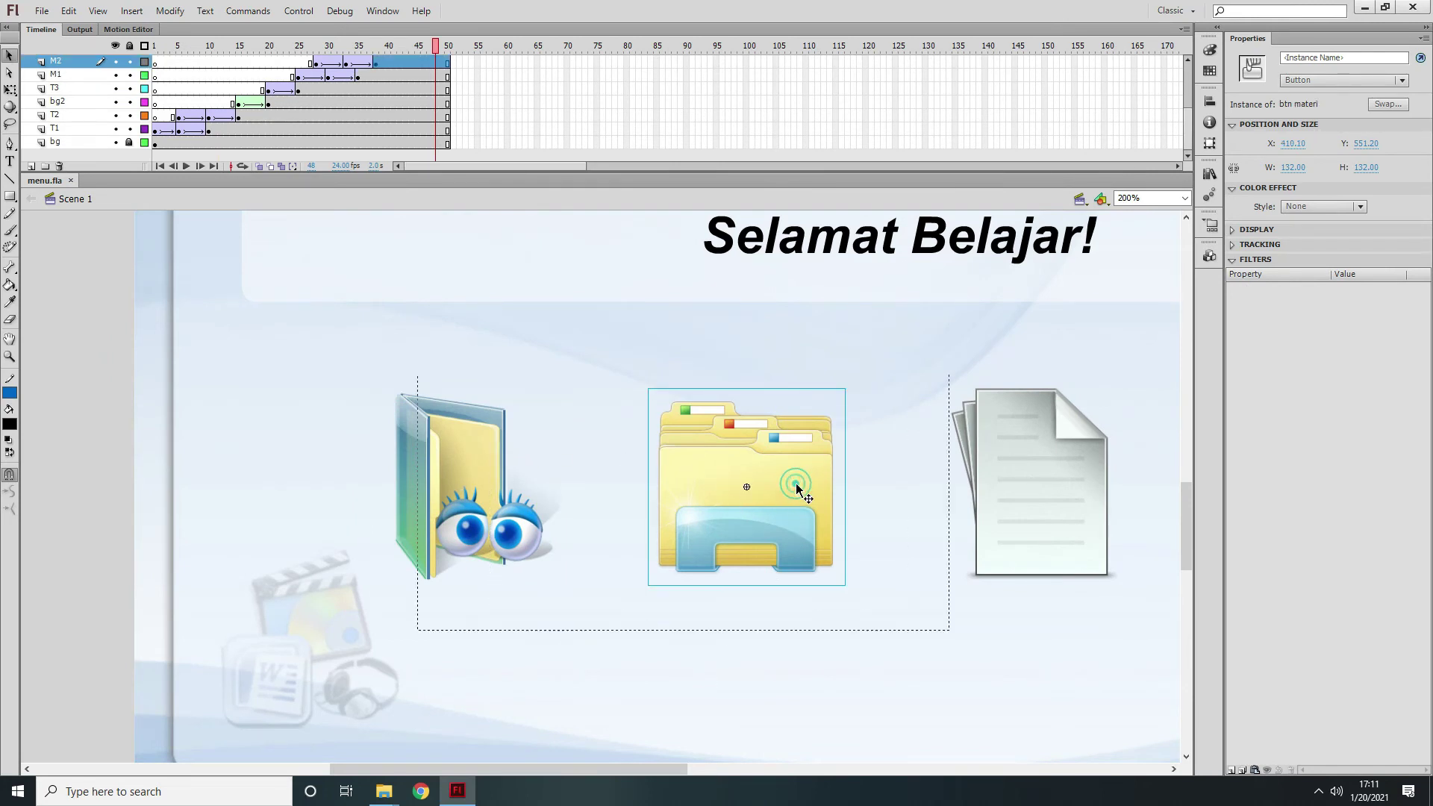
double_click(796, 489)
left_click(194, 77)
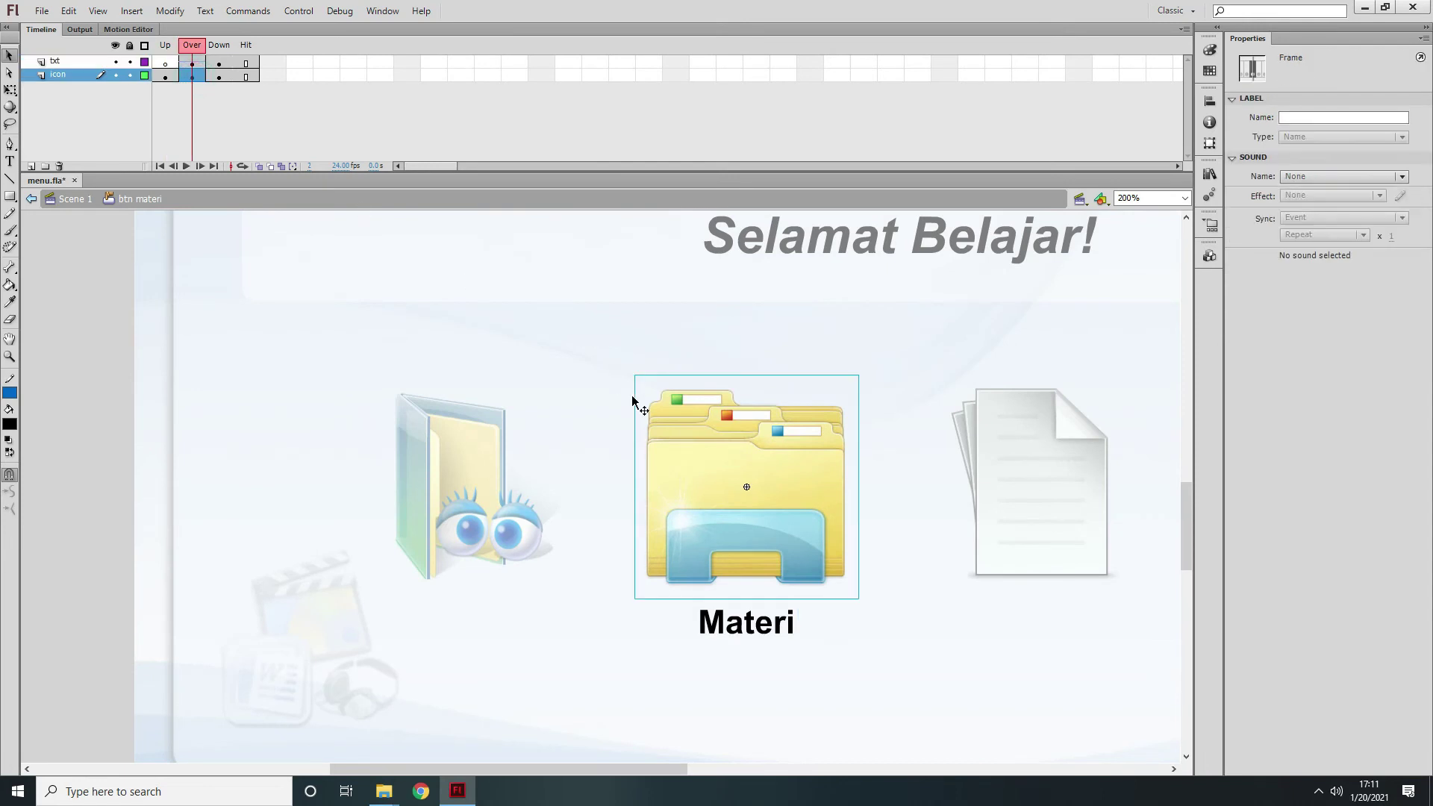
left_click(717, 435)
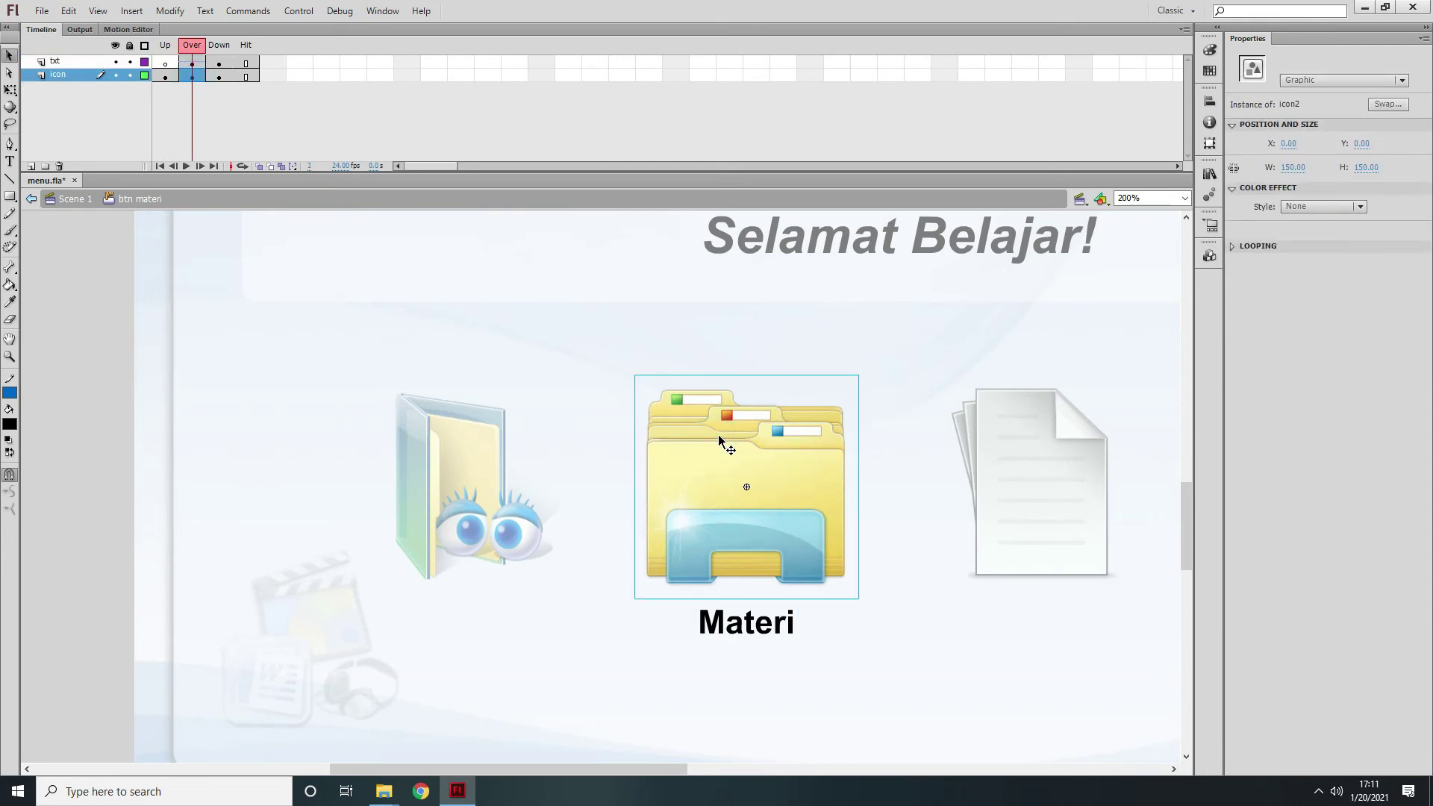
key("F8")
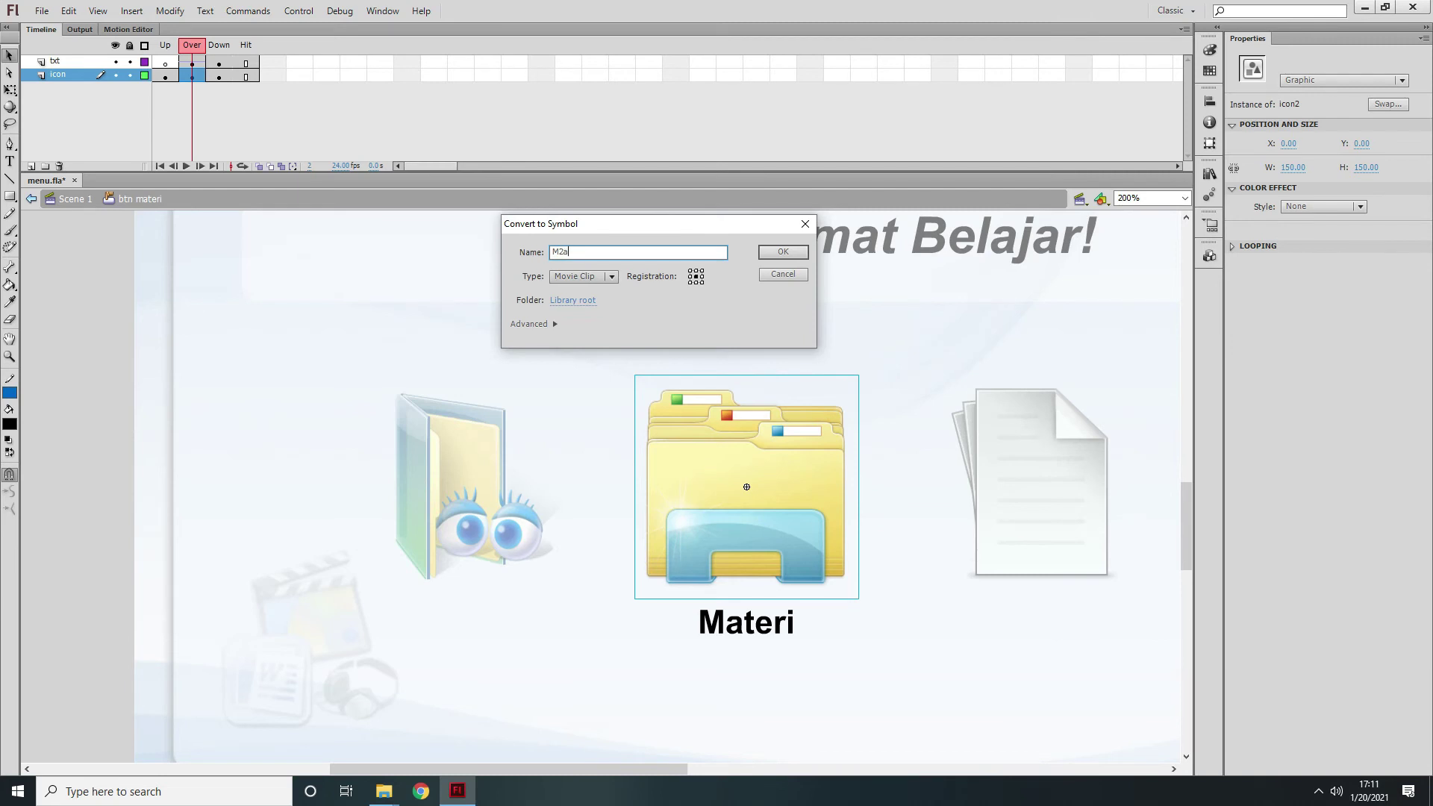
type("M2a")
key("Return")
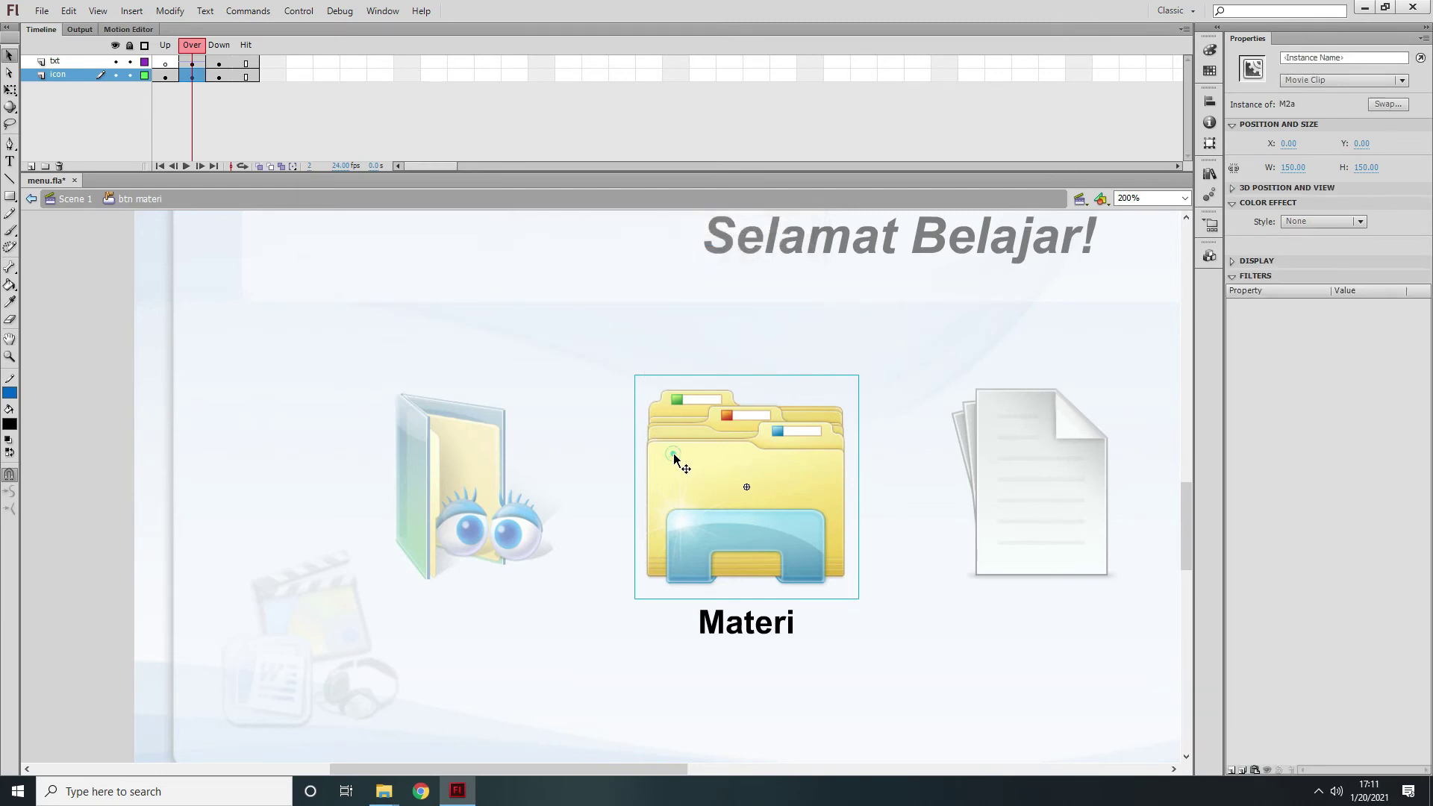
- Inside the M2a movie clip, insert keyframes at frames 20 and 40 of Layer 1
double_click(673, 453)
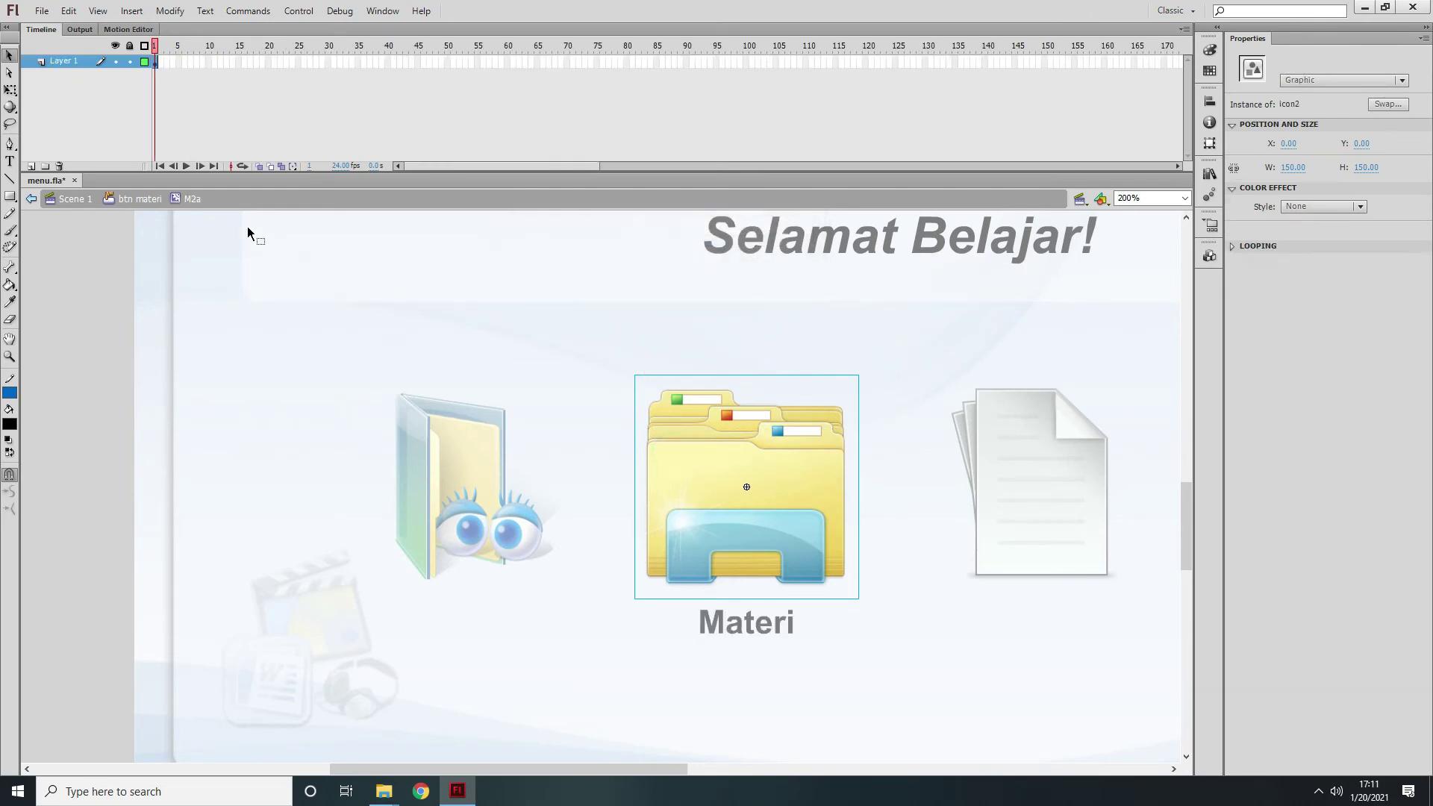
left_click(270, 61)
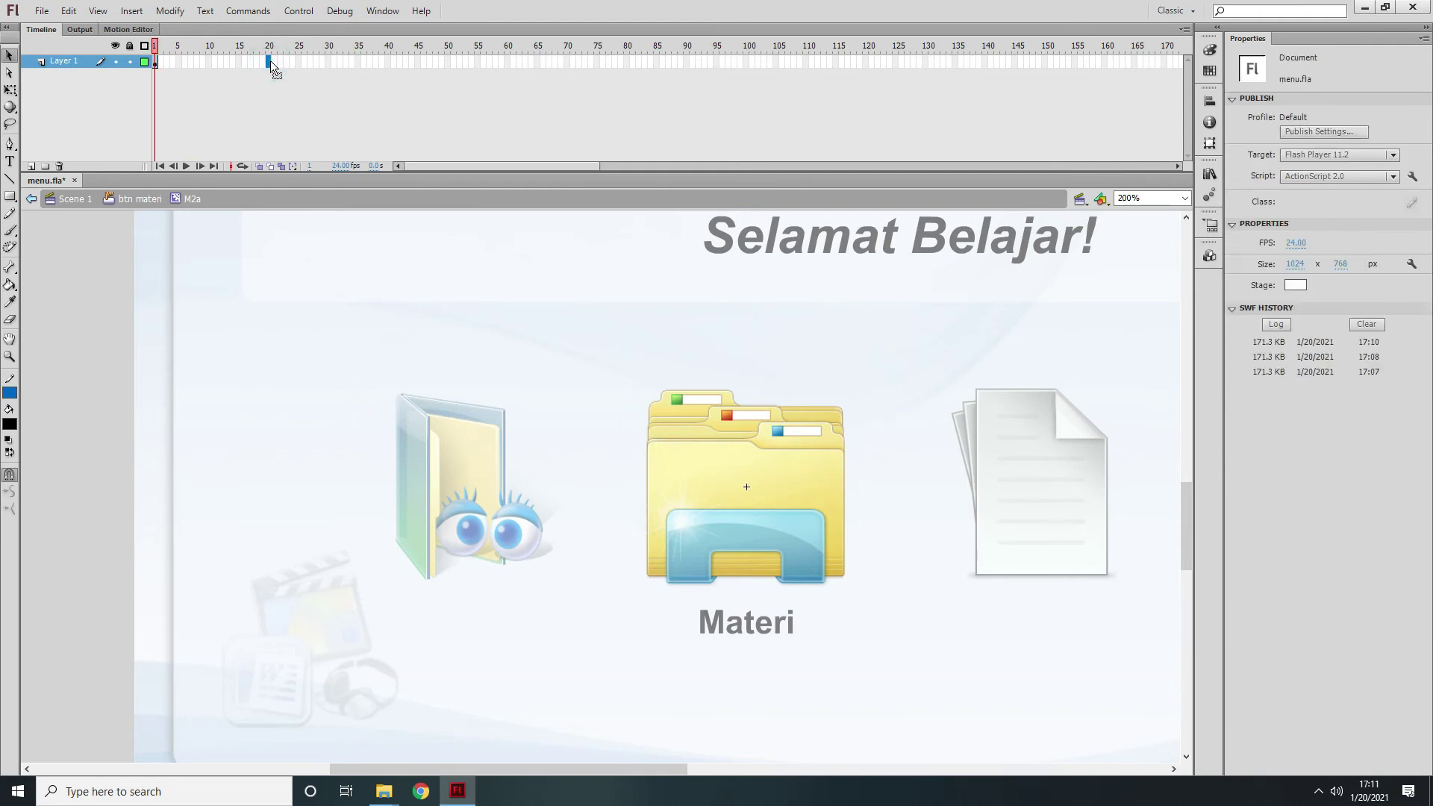
key("F5")
left_click(387, 61)
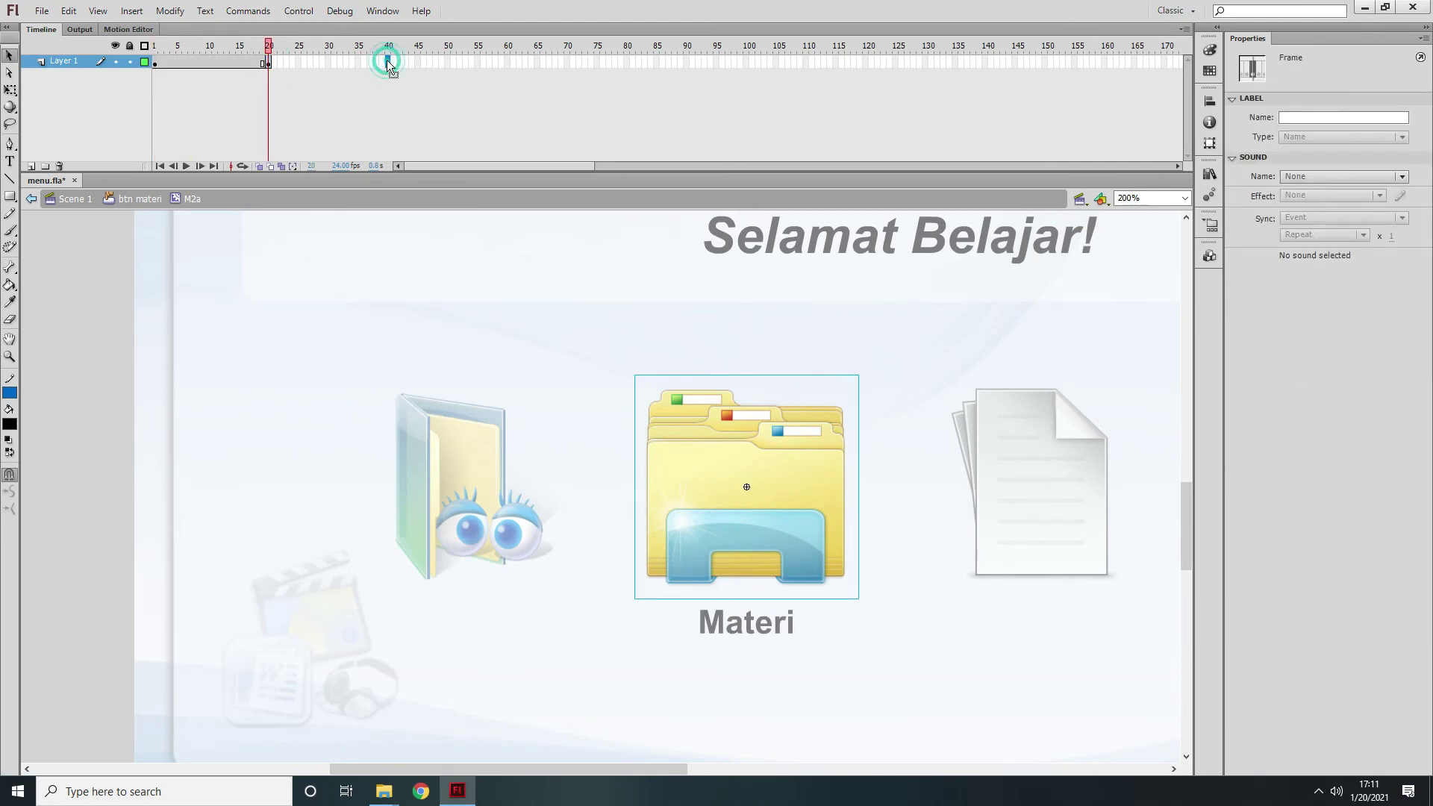
key("F5")
- Create a classic tween between frames 1 and 20 of the M2a movie clip
right_click(226, 63)
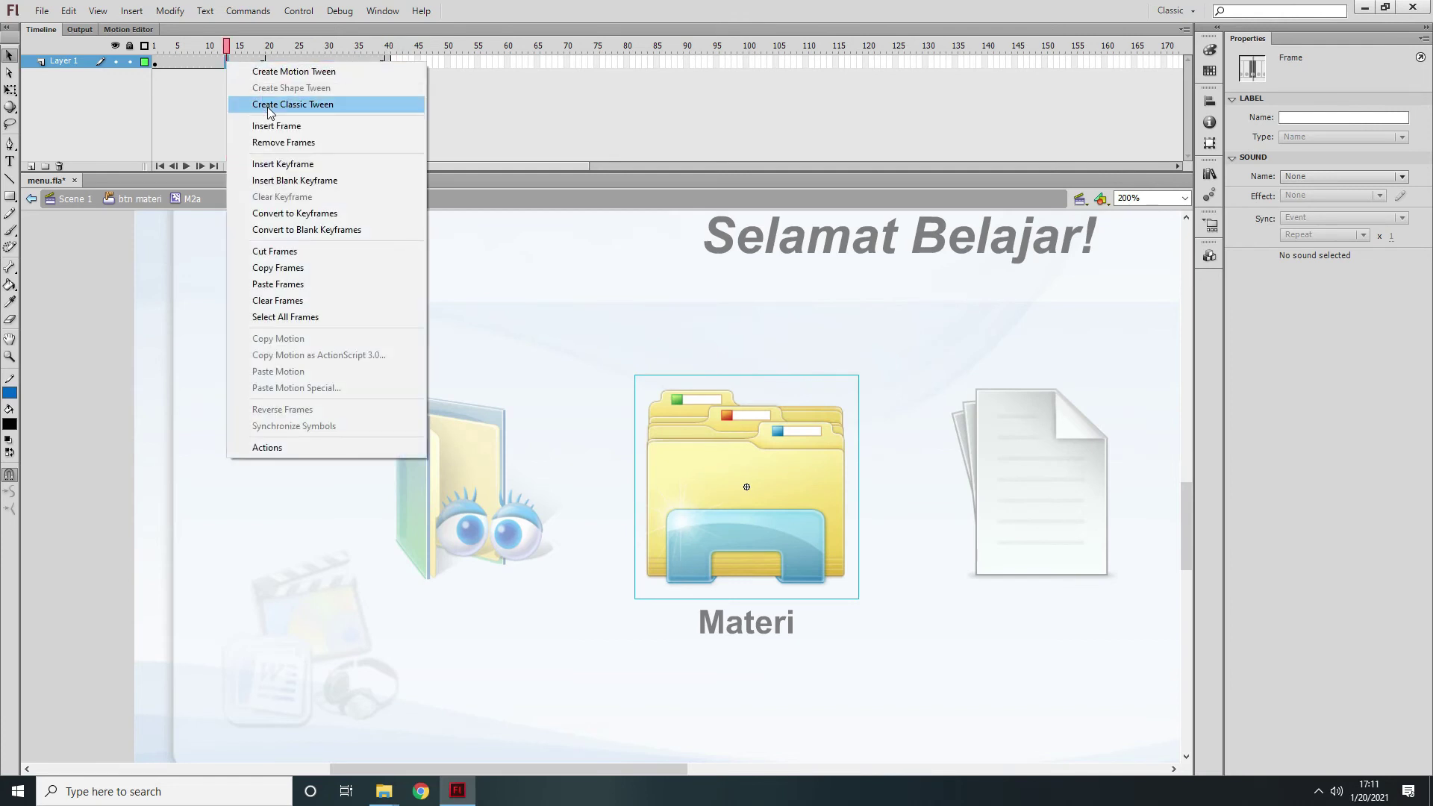